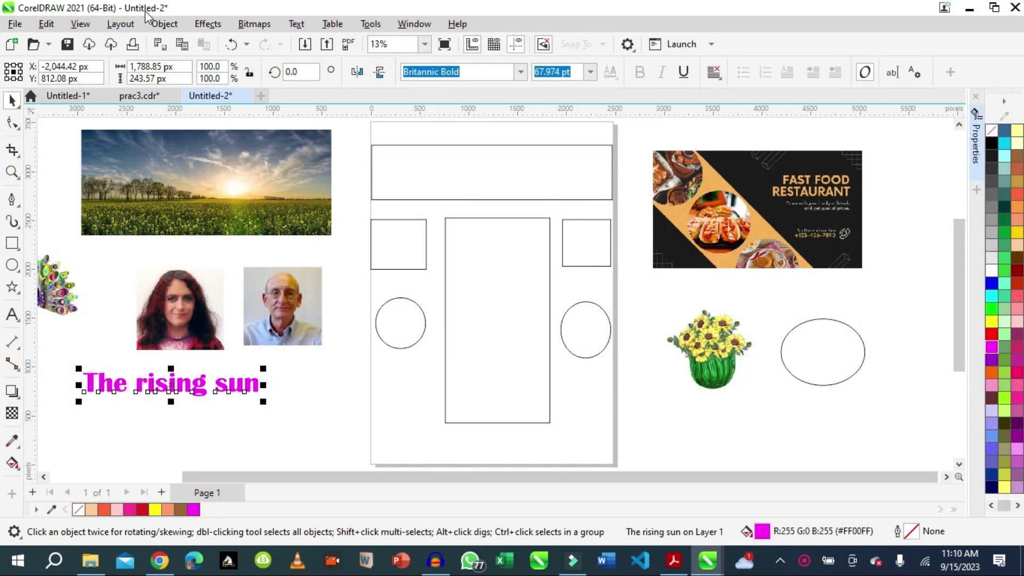
# Step: Deselect The rising sun text, leaving the Object menu without choosing anything
pyautogui.click(163, 25)
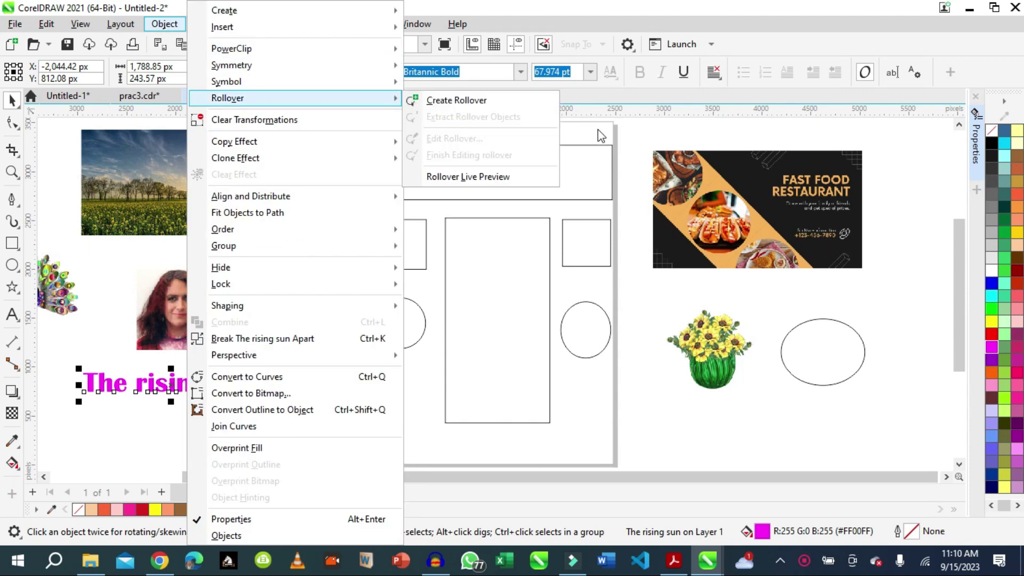
pyautogui.click(637, 135)
pyautogui.click(638, 140)
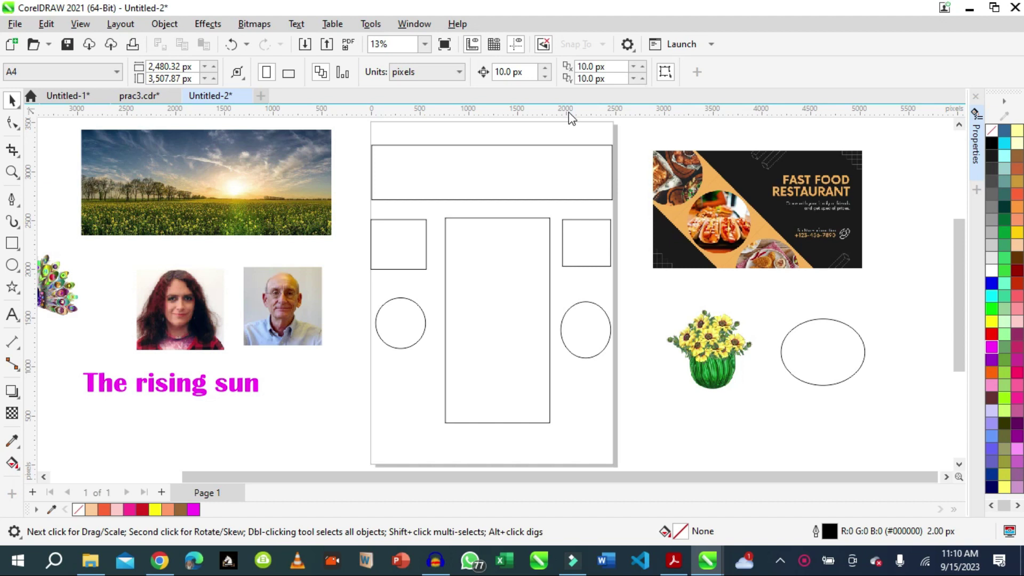
# Step: Check the page's empty frames: the tall centre, wide top and small side rectangles, and both circles
pyautogui.click(496, 219)
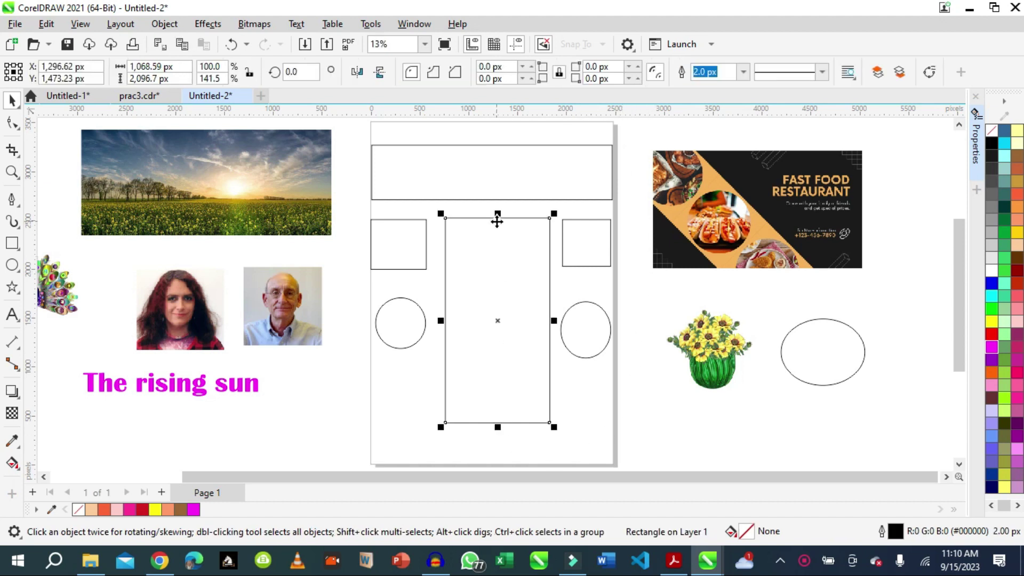
pyautogui.click(467, 175)
pyautogui.click(411, 245)
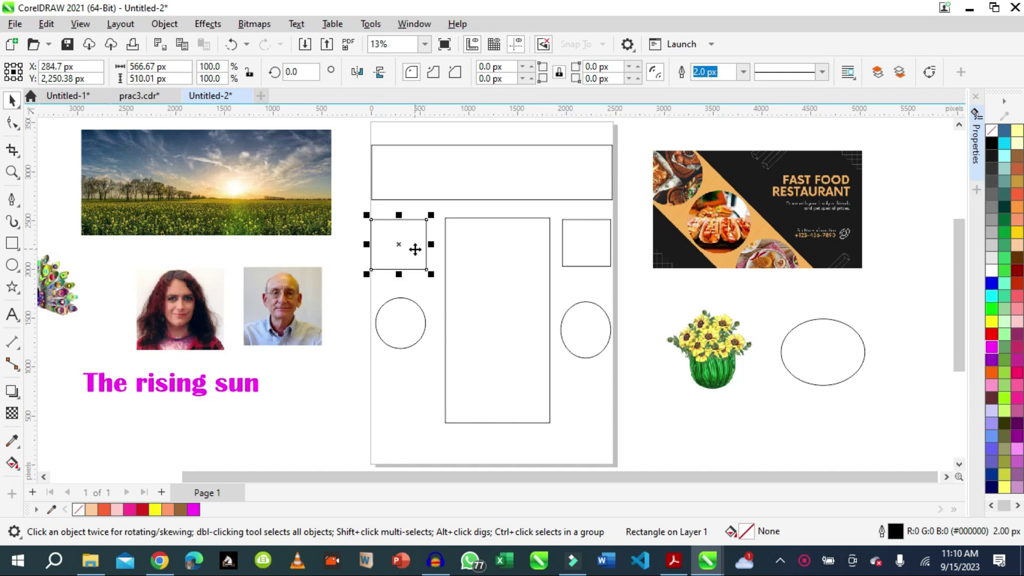
pyautogui.click(575, 240)
pyautogui.click(583, 331)
pyautogui.click(407, 338)
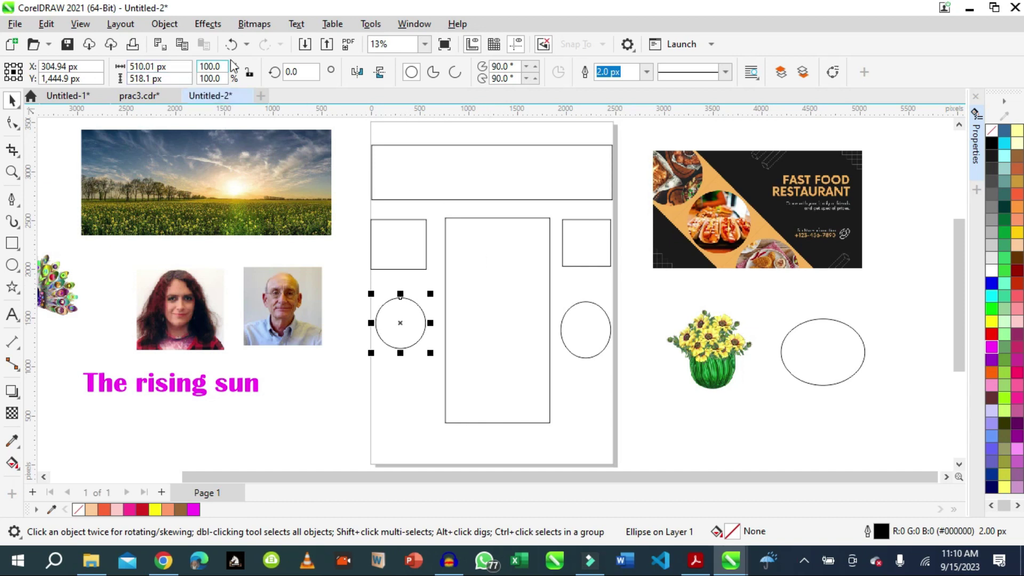
# Step: PowerClip the sunset photo into the wide top rectangle and raise its top edge to 124.4% height
pyautogui.click(267, 183)
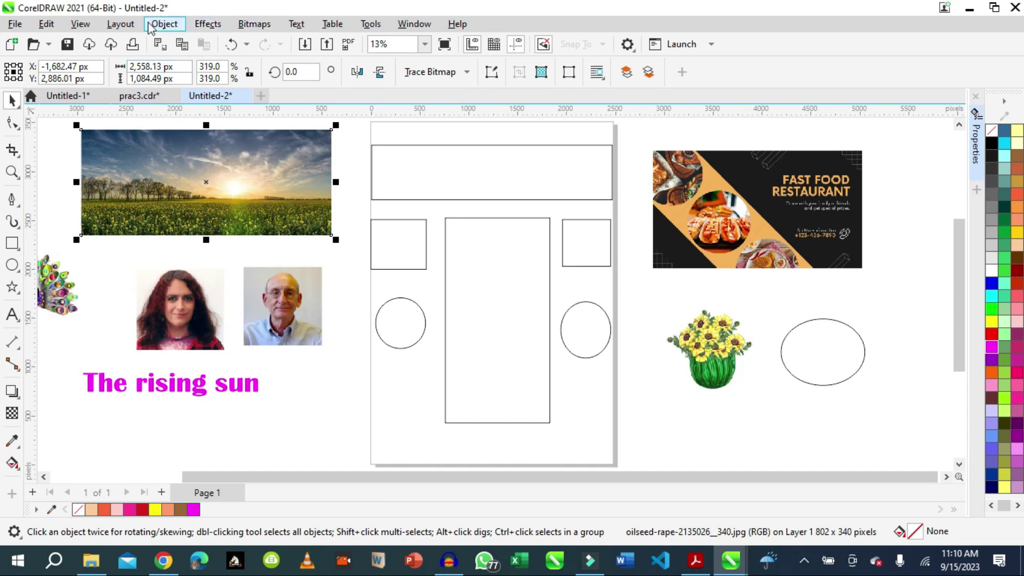
pyautogui.click(164, 24)
pyautogui.moveTo(234, 49)
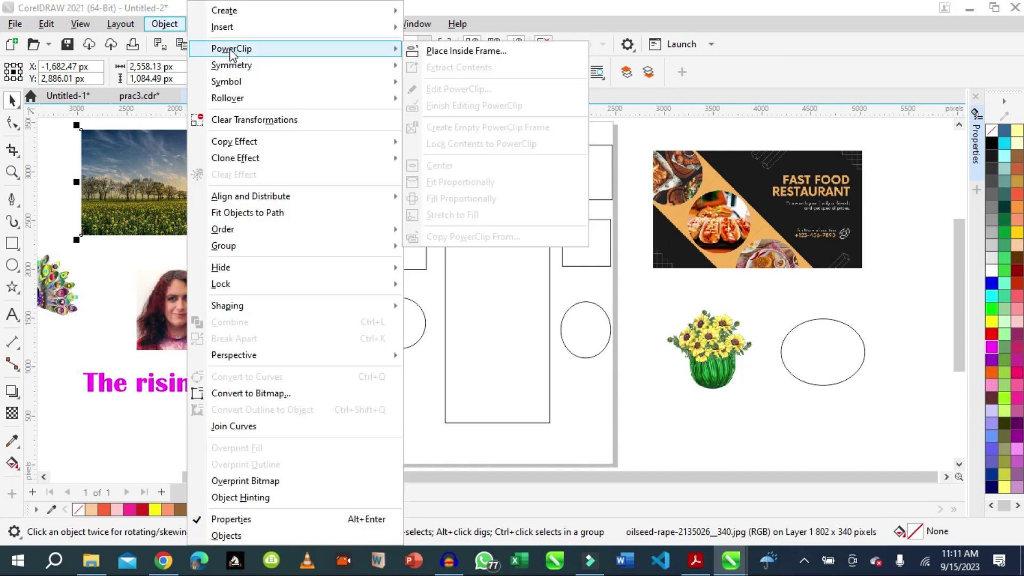
pyautogui.click(453, 51)
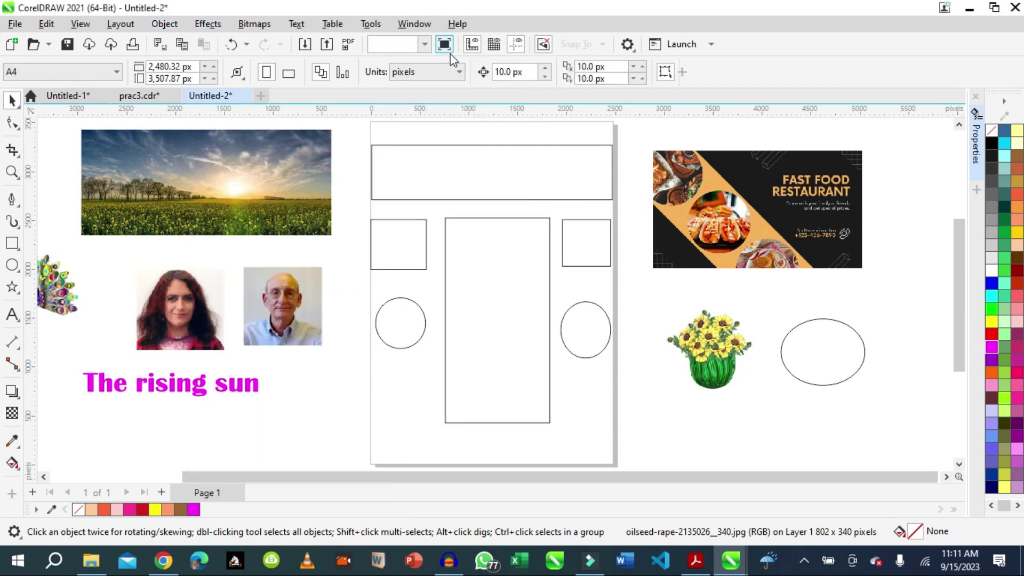
pyautogui.click(394, 148)
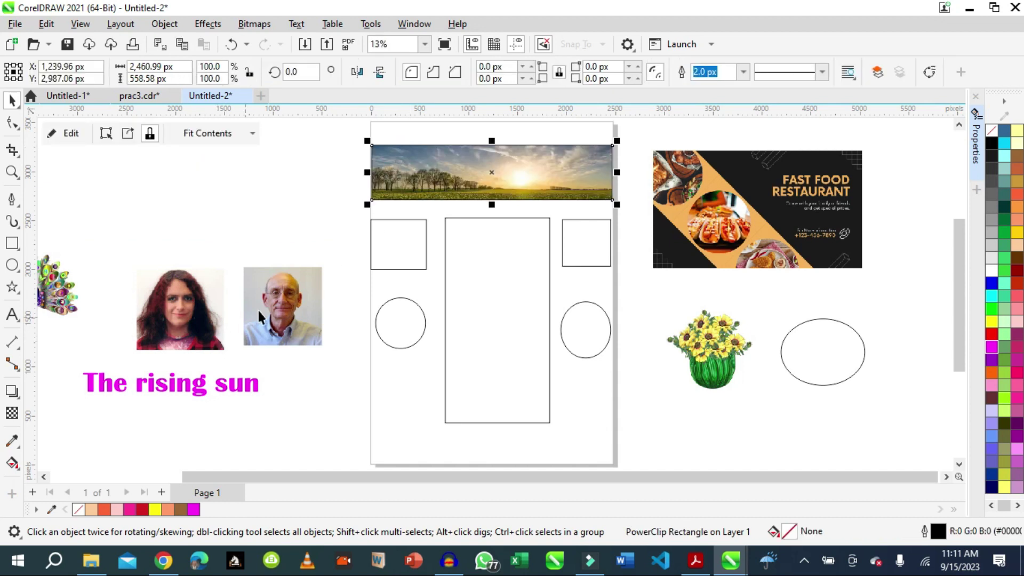
pyautogui.moveTo(491, 141); pyautogui.dragTo(491, 128)
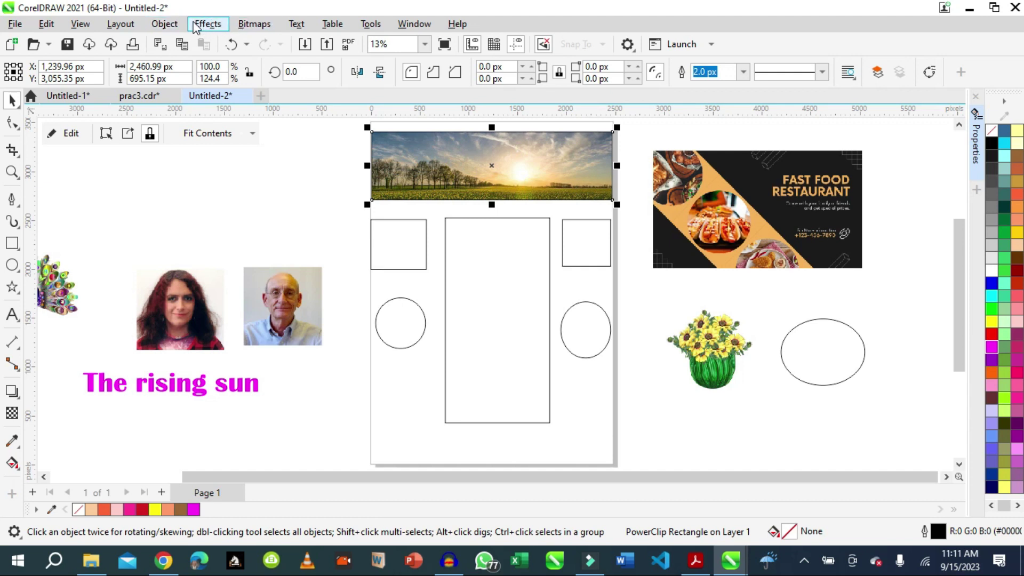
pyautogui.click(165, 24)
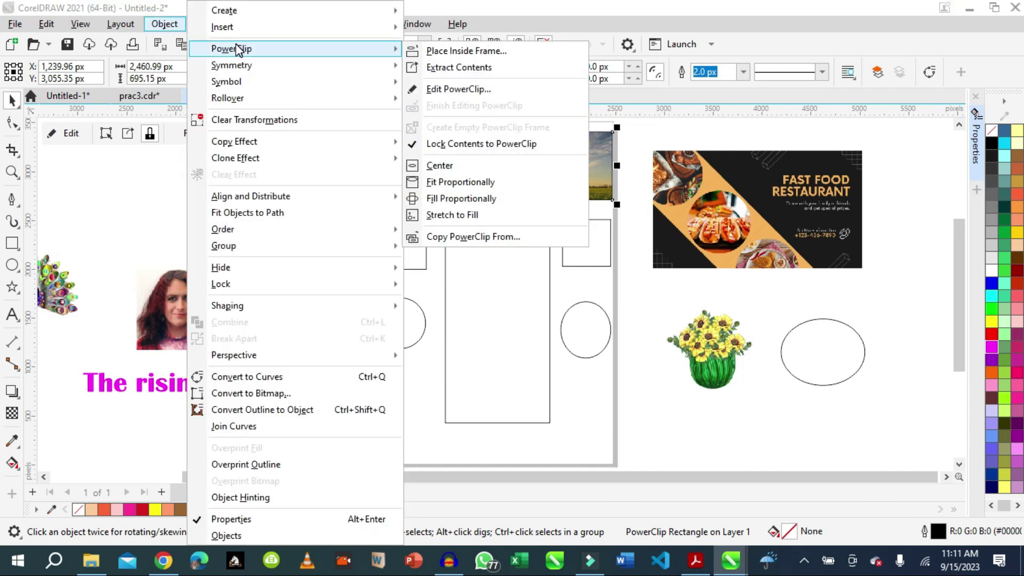
pyautogui.moveTo(397, 65)
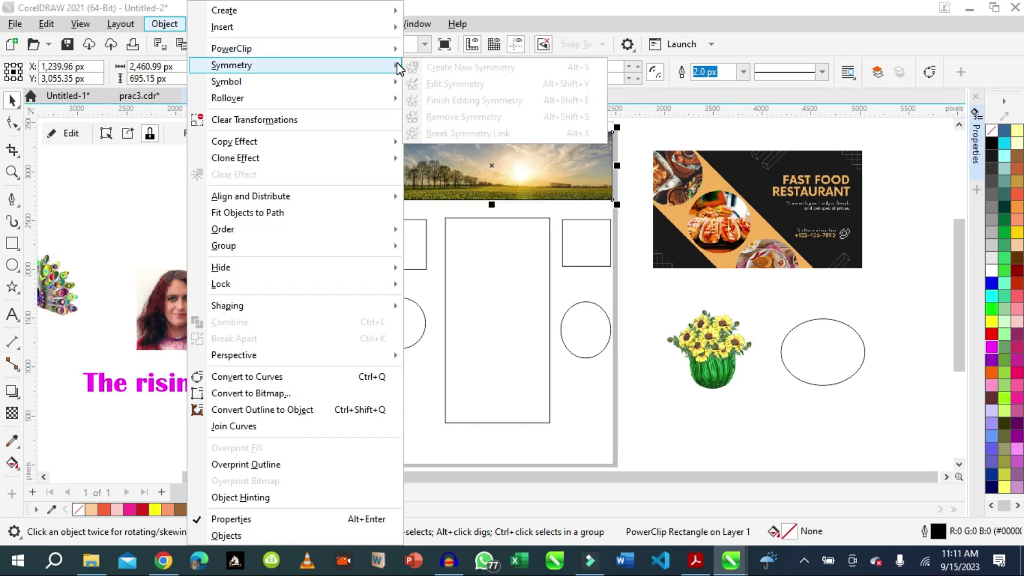
pyautogui.moveTo(313, 53)
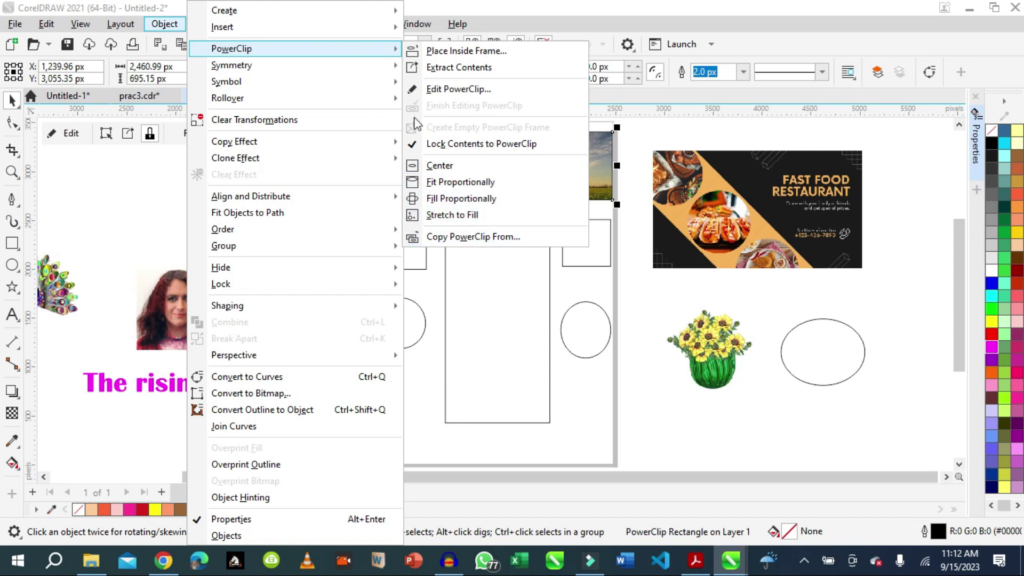
pyautogui.click(598, 209)
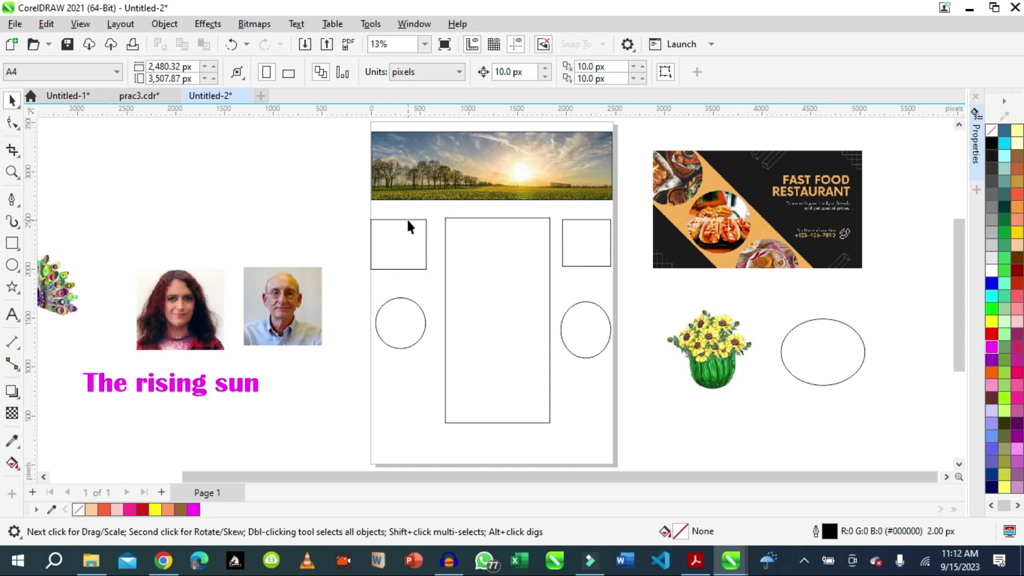
# Step: Place the woman's portrait inside the small left rectangle with PowerClip
pyautogui.click(179, 323)
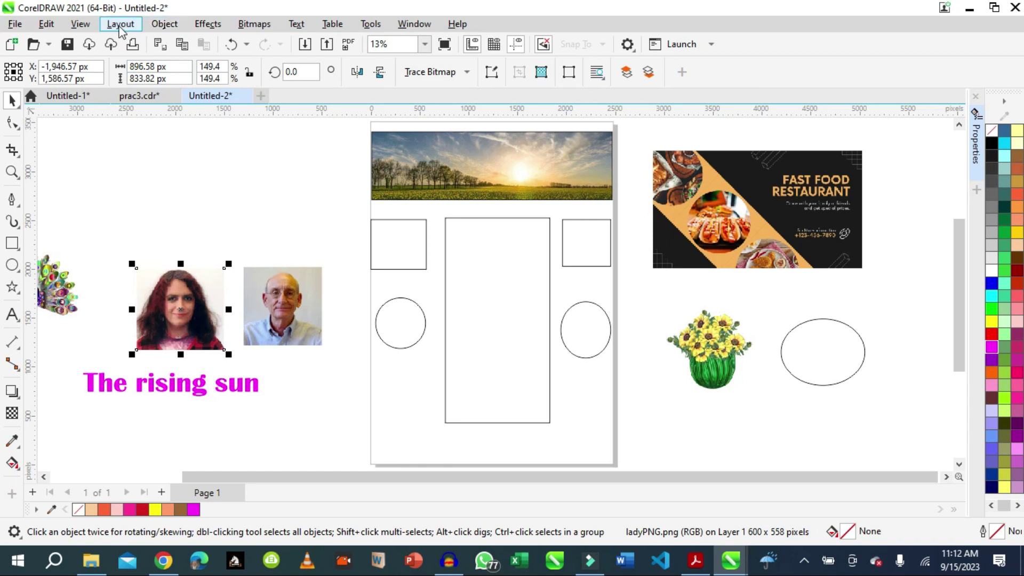
pyautogui.click(154, 27)
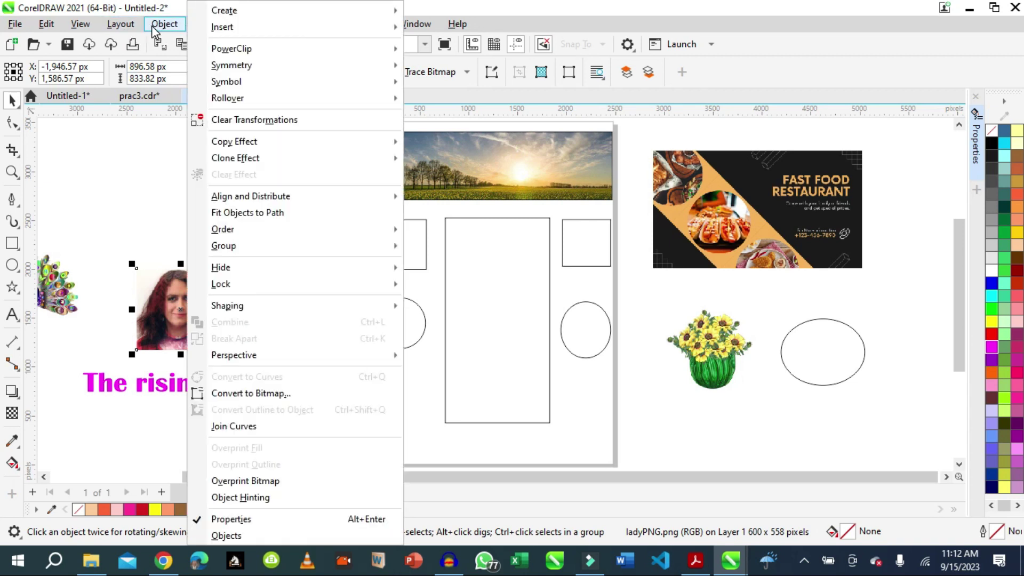
pyautogui.moveTo(379, 50)
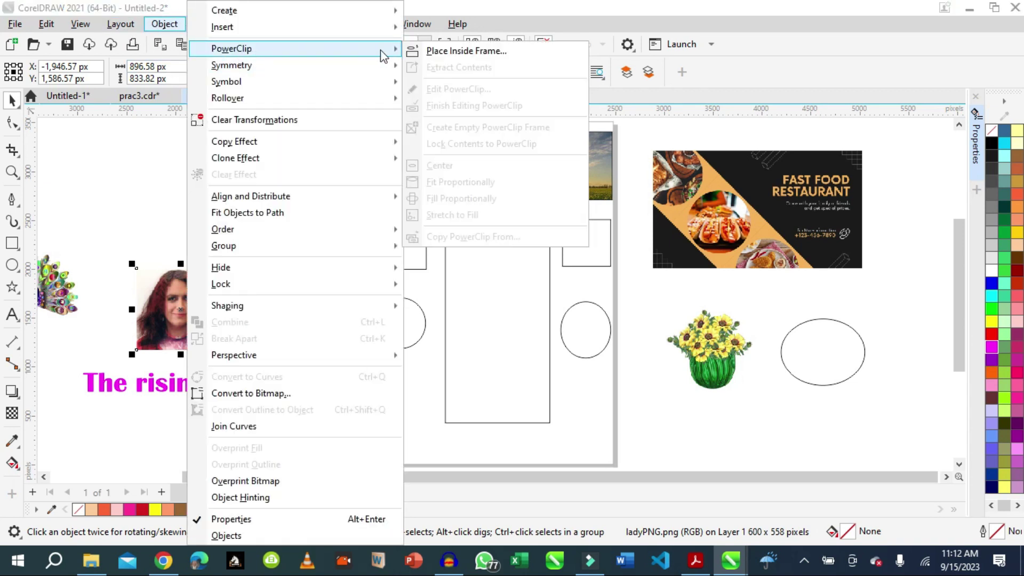
pyautogui.click(438, 51)
pyautogui.click(400, 251)
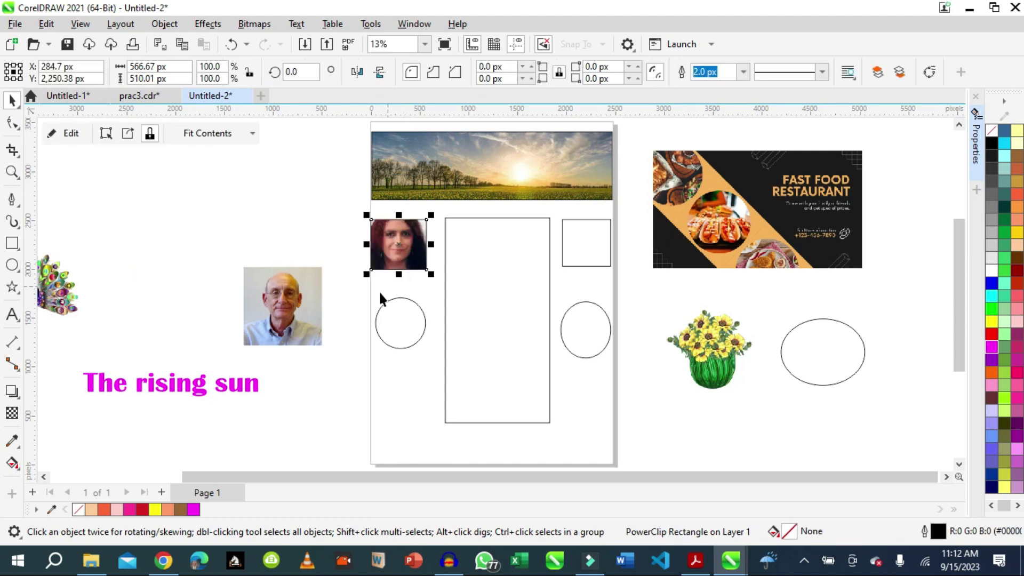
# Step: Place the man's portrait inside the small right rectangle with PowerClip
pyautogui.click(274, 330)
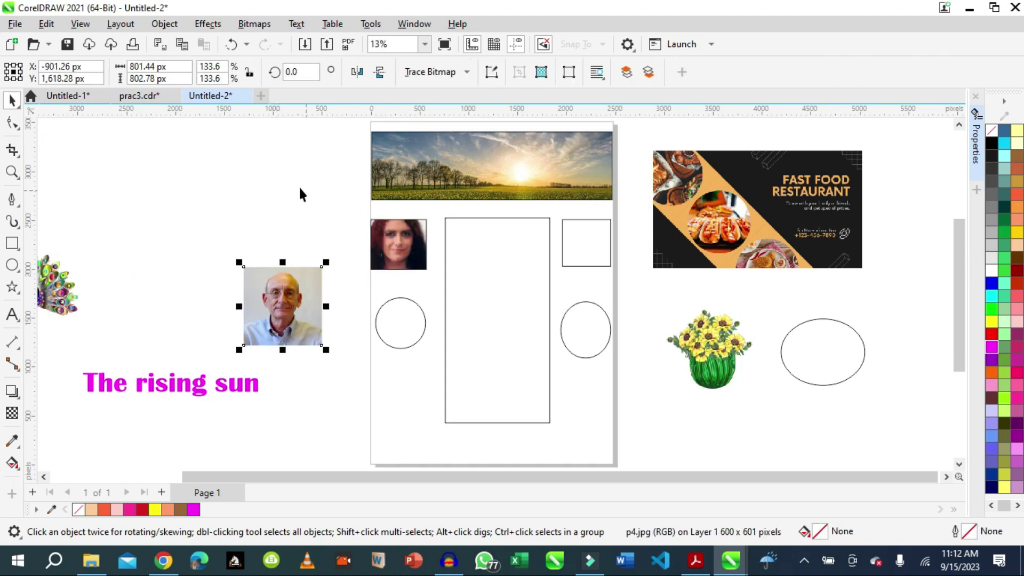
pyautogui.click(164, 24)
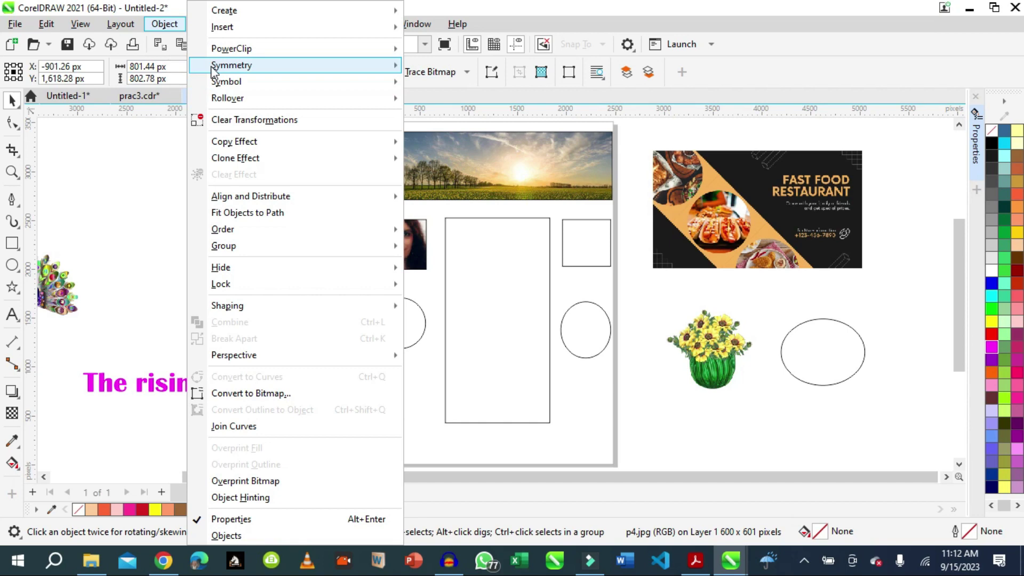
pyautogui.click(144, 49)
pyautogui.click(123, 25)
pyautogui.click(154, 25)
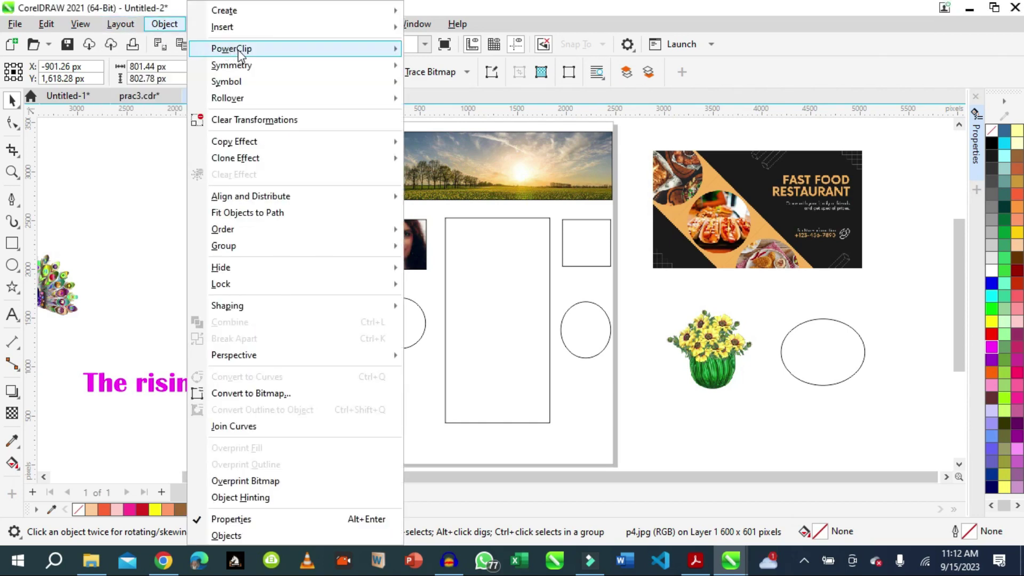
pyautogui.click(459, 50)
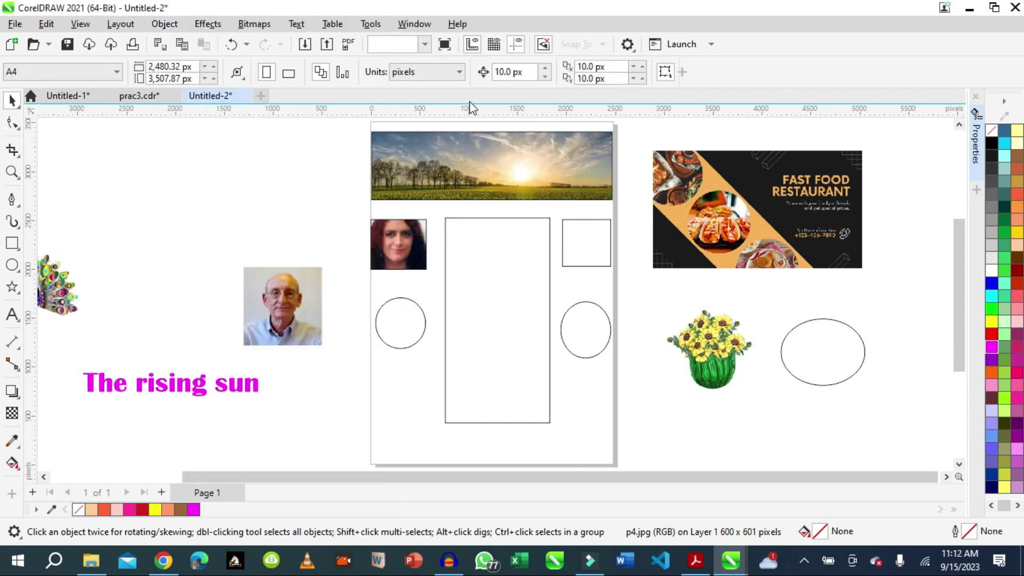
pyautogui.click(576, 247)
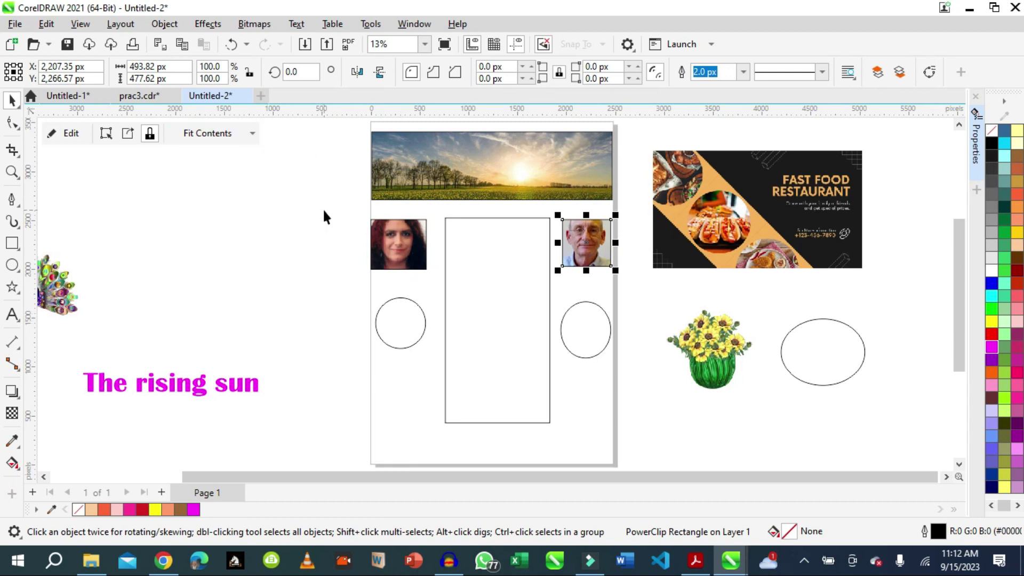
pyautogui.click(708, 365)
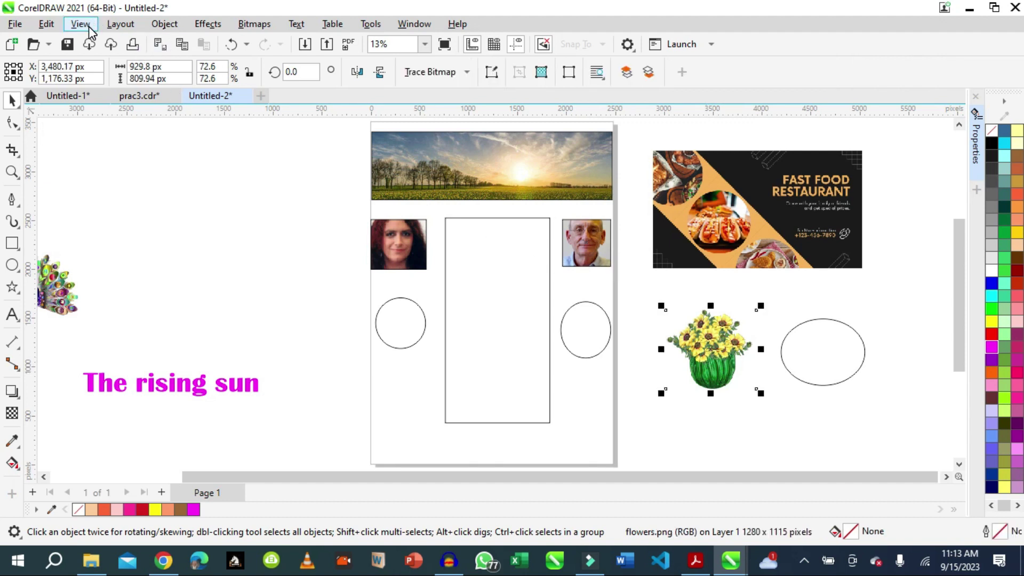
# Step: PowerClip the sunflower picture into the right circle
pyautogui.click(165, 24)
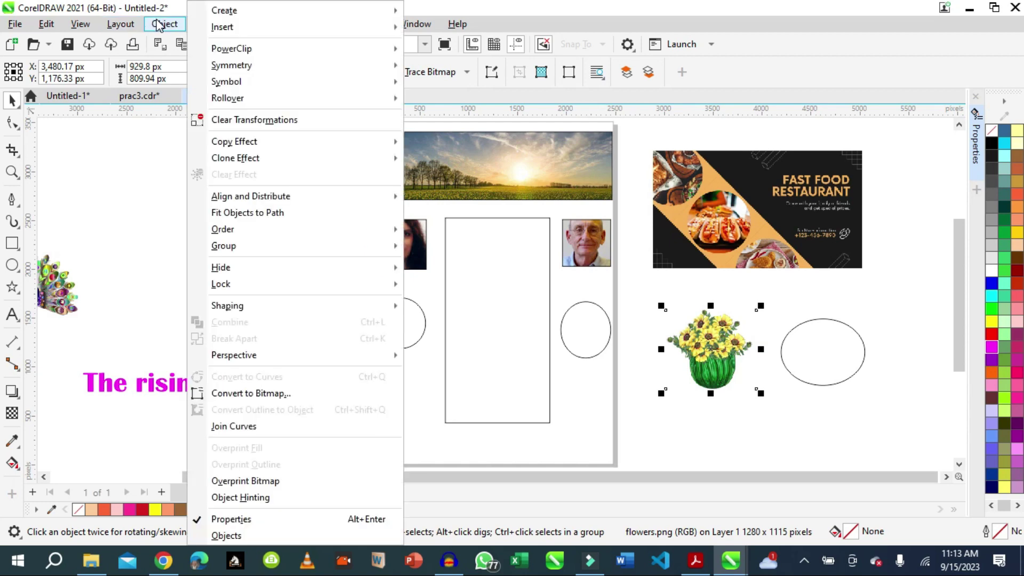
pyautogui.moveTo(324, 53)
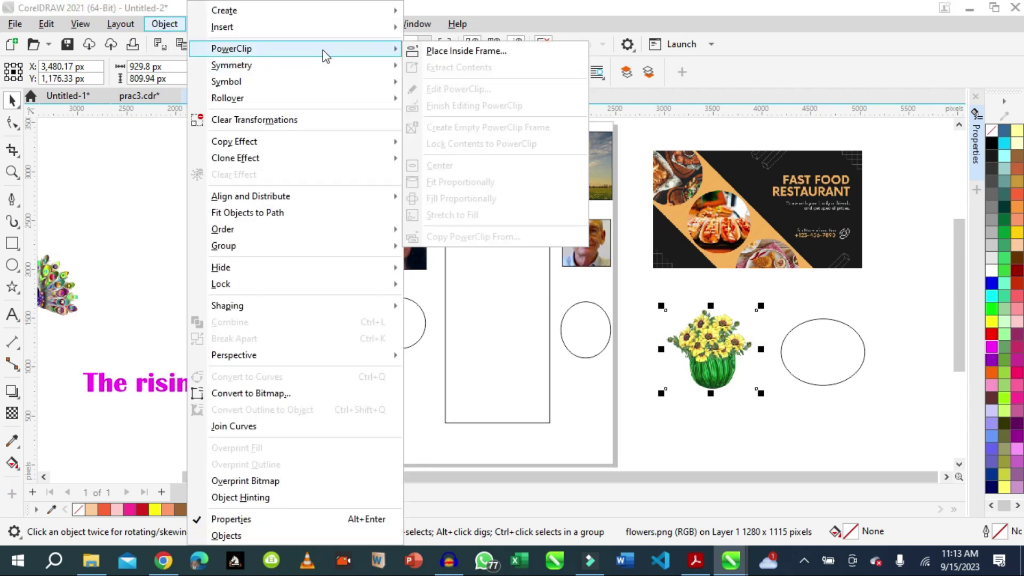
pyautogui.click(429, 51)
pyautogui.click(586, 340)
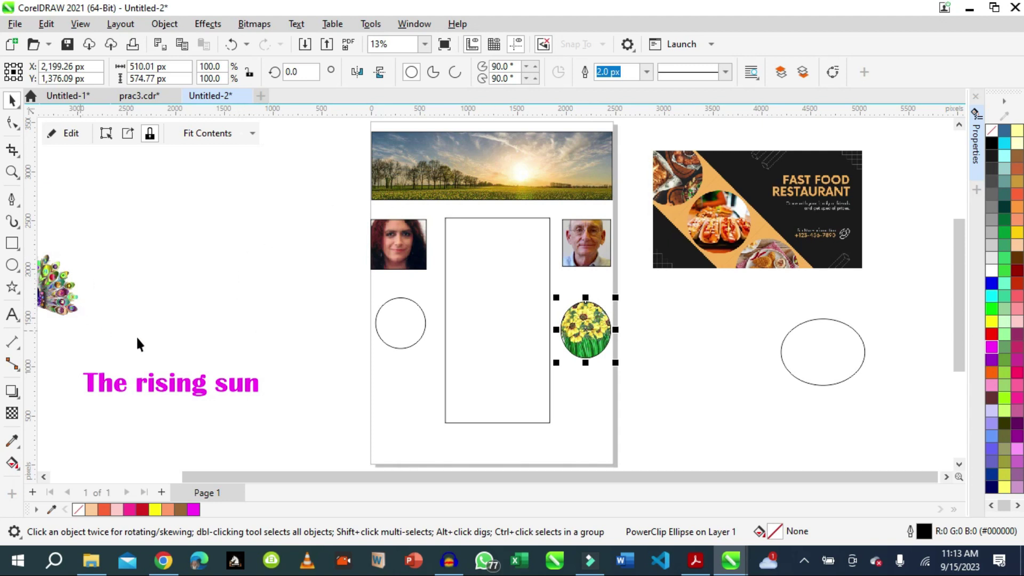
# Step: PowerClip the peacock picture into the left circle
pyautogui.click(57, 296)
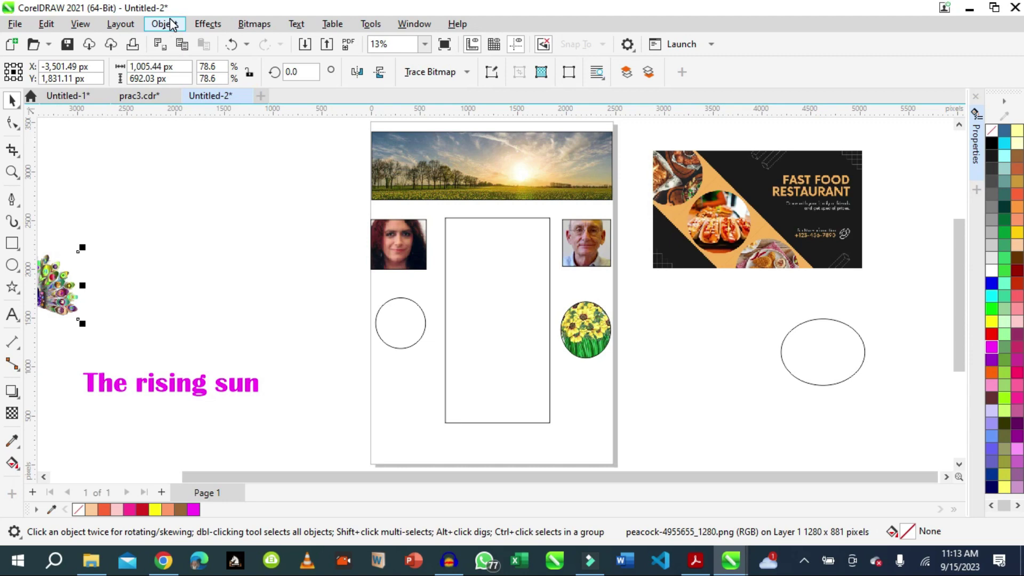
pyautogui.click(207, 24)
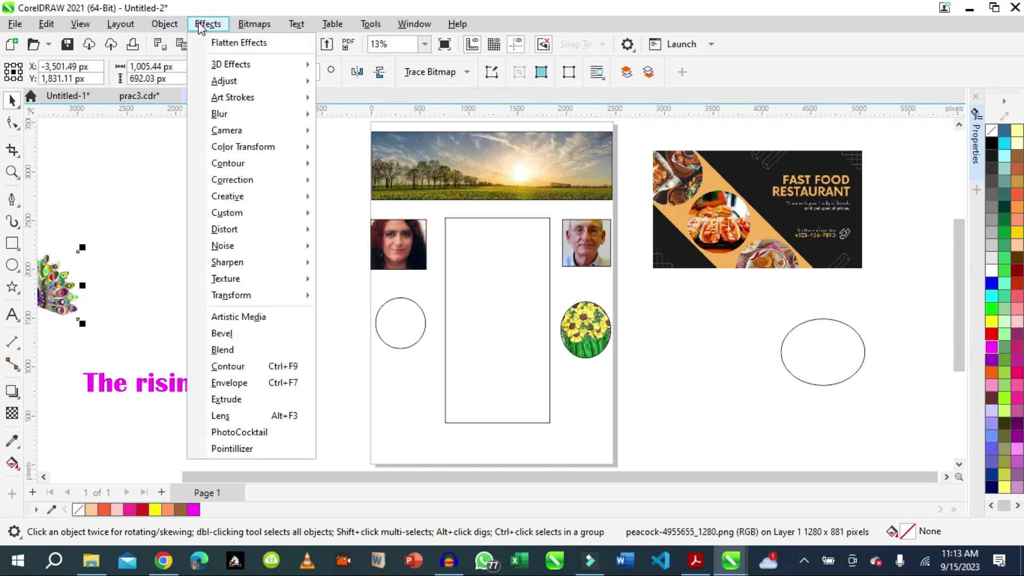
pyautogui.moveTo(165, 26)
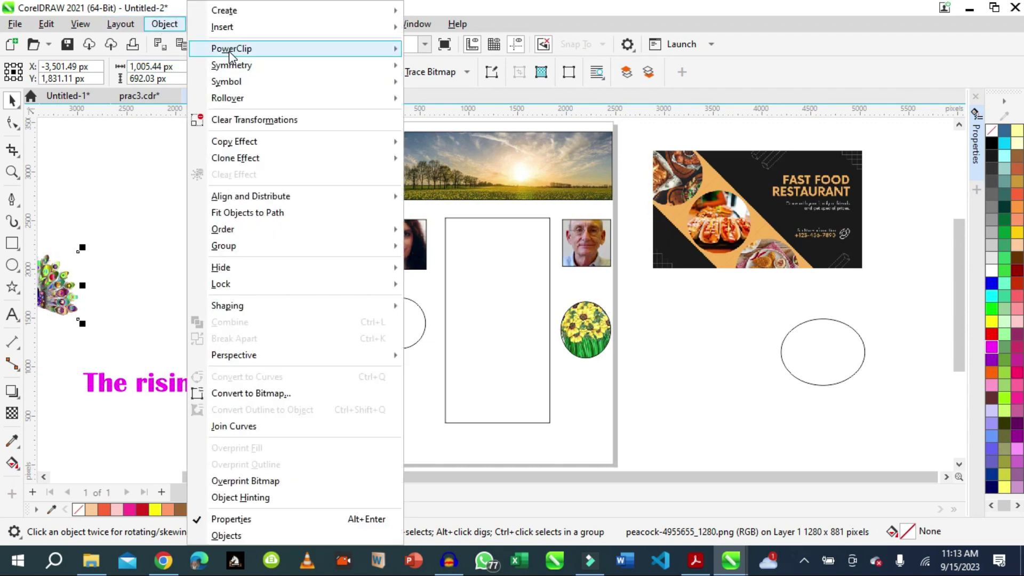
pyautogui.moveTo(288, 53)
pyautogui.click(465, 51)
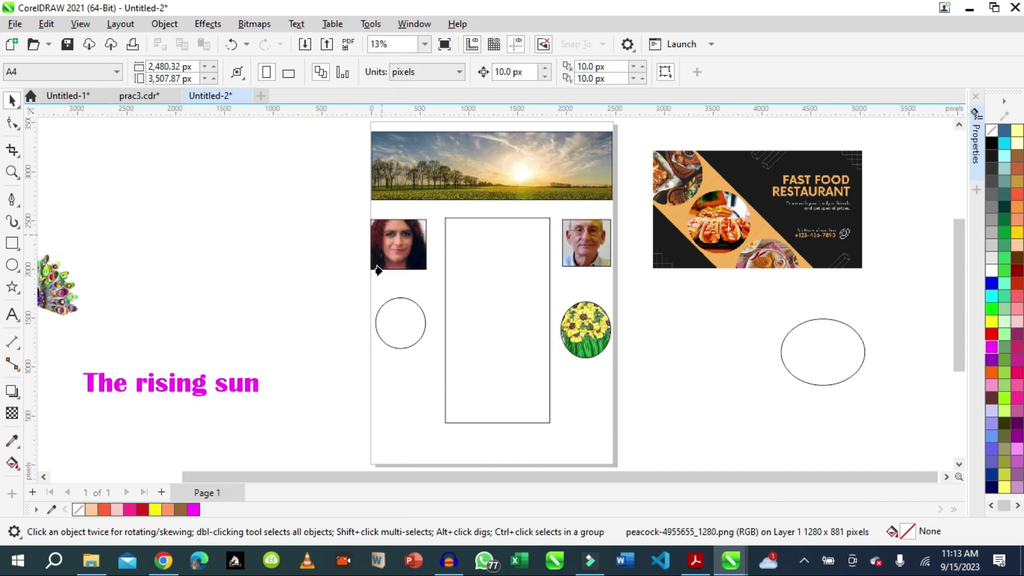
pyautogui.click(389, 319)
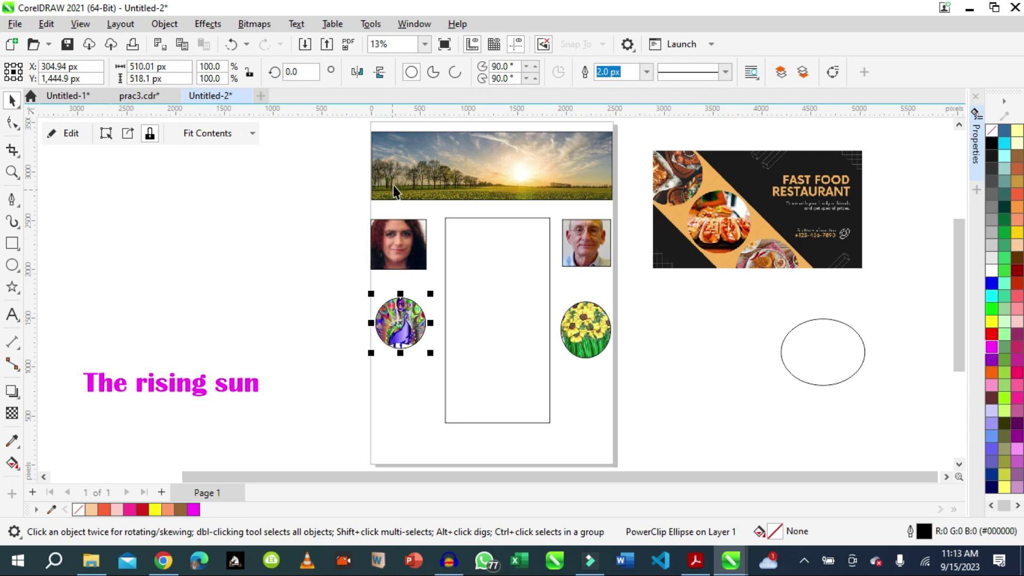
# Step: PowerClip the magenta 'The rising sun' title into the top sunset banner frame
pyautogui.click(177, 384)
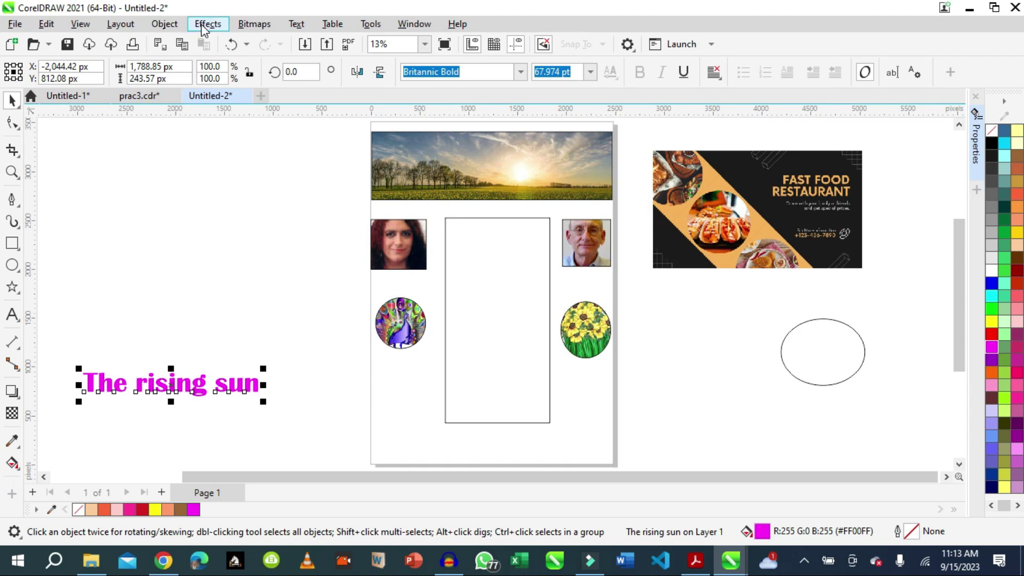
pyautogui.click(164, 25)
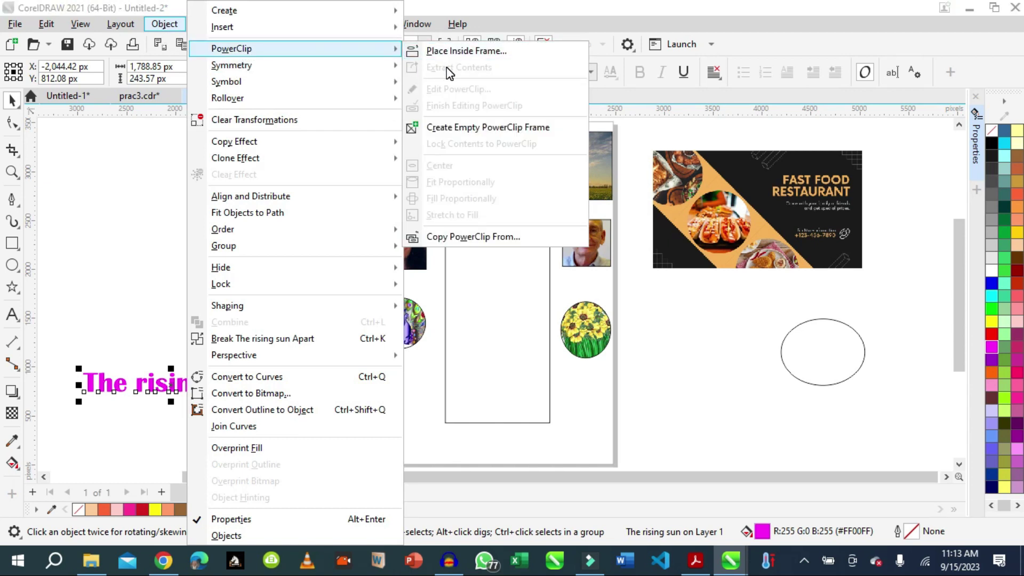
pyautogui.press('Escape')
pyautogui.press('Escape')
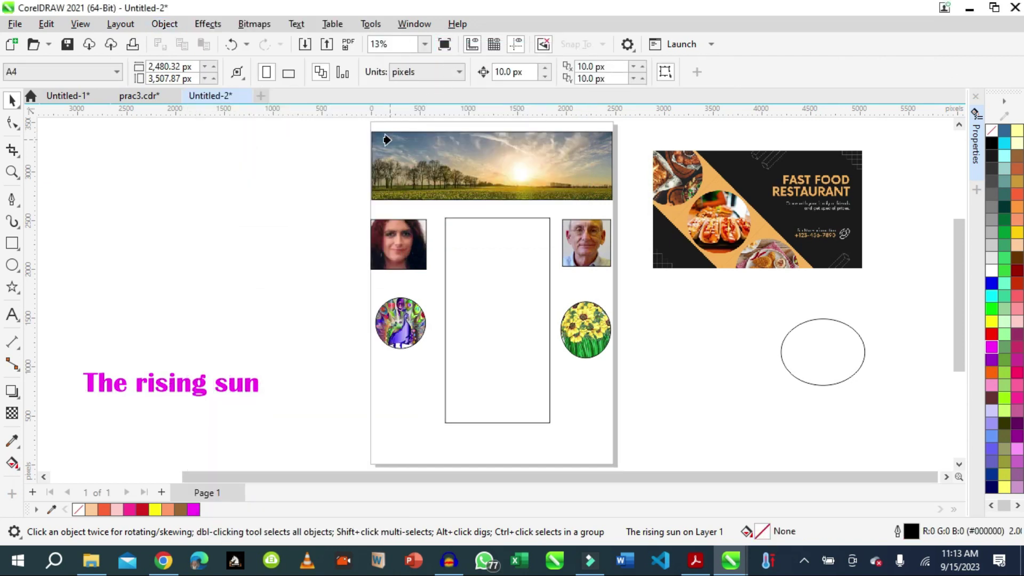
pyautogui.click(378, 137)
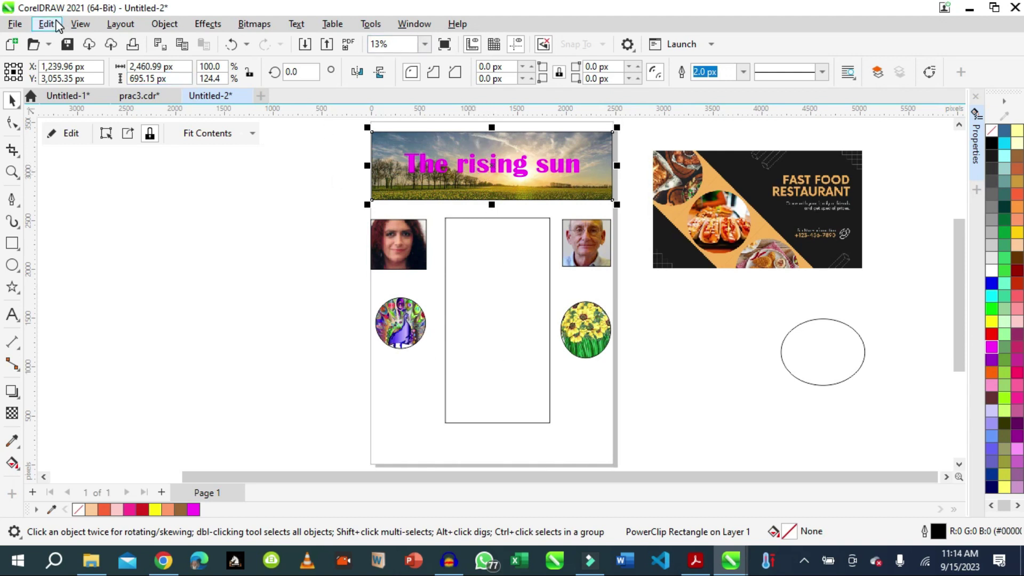
# Step: In Edit PowerClip mode, nudge the landscape photo up and move The rising sun text lower
pyautogui.click(167, 25)
pyautogui.moveTo(246, 52)
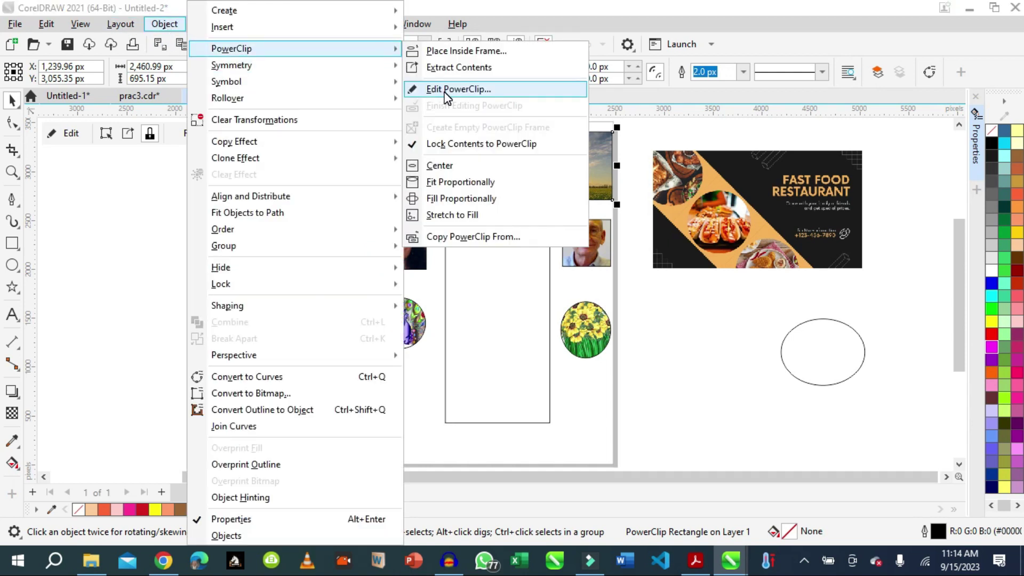
pyautogui.click(446, 91)
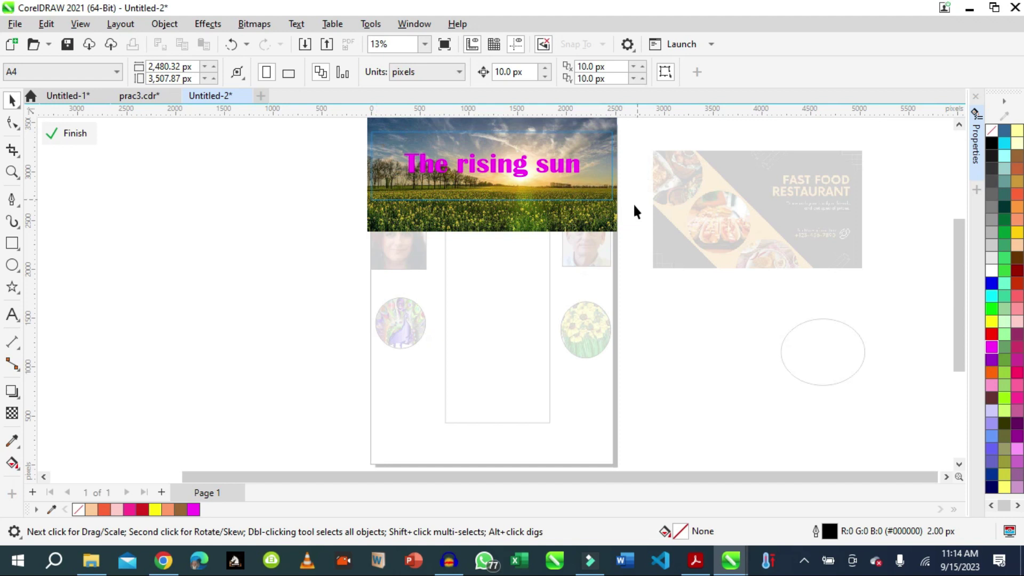
pyautogui.click(511, 214)
pyautogui.moveTo(511, 214); pyautogui.dragTo(510, 208)
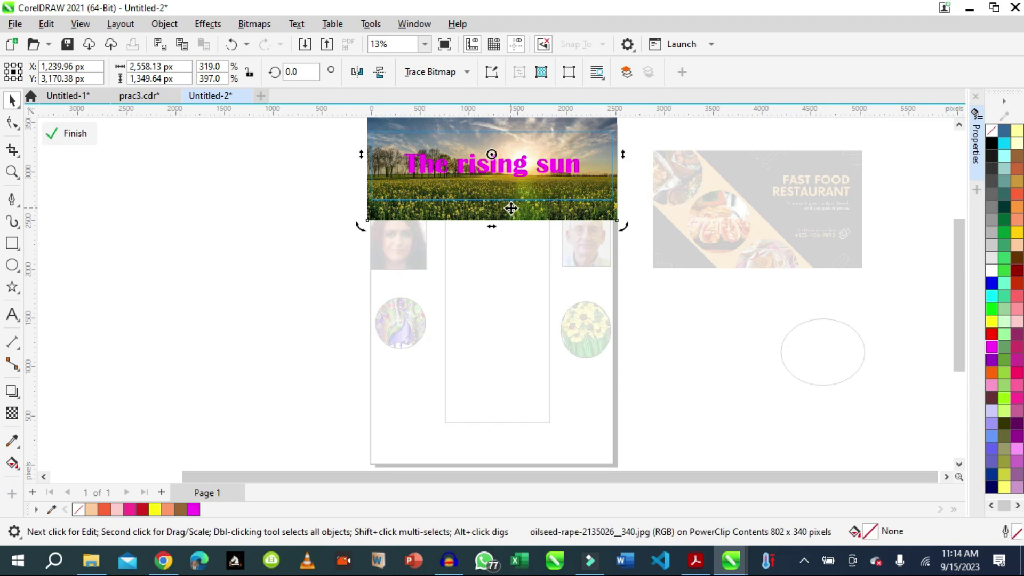
pyautogui.click(520, 170)
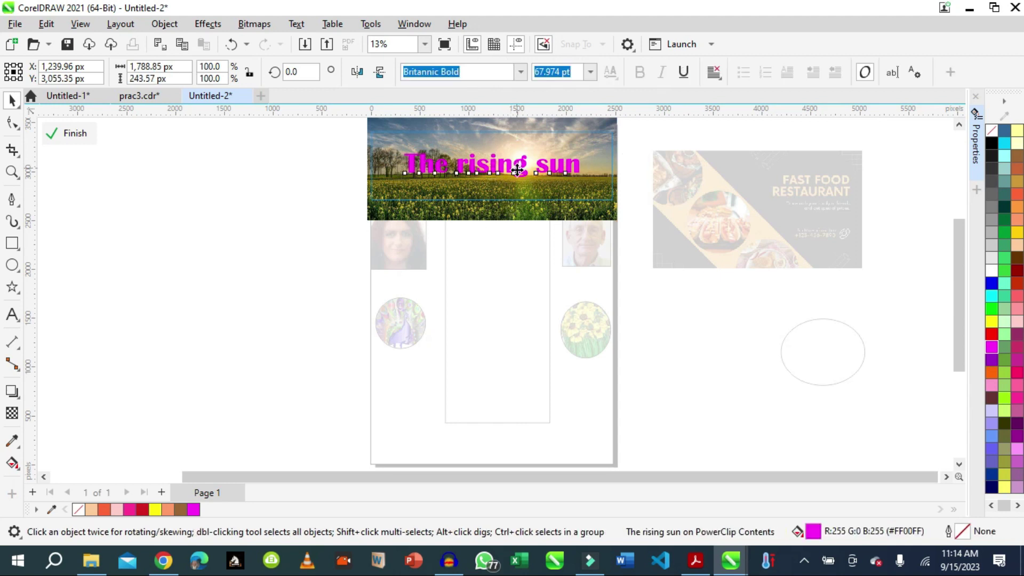
pyautogui.moveTo(519, 169); pyautogui.dragTo(526, 194)
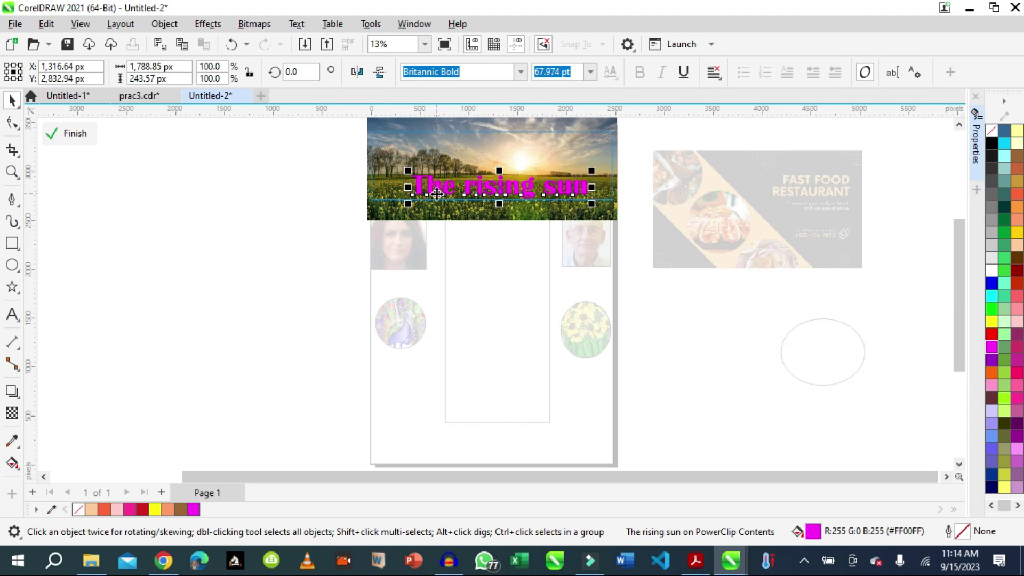
# Step: Recolour the title deep pink (#FF6699) after trying several palette colours, then finish editing
pyautogui.click(1017, 196)
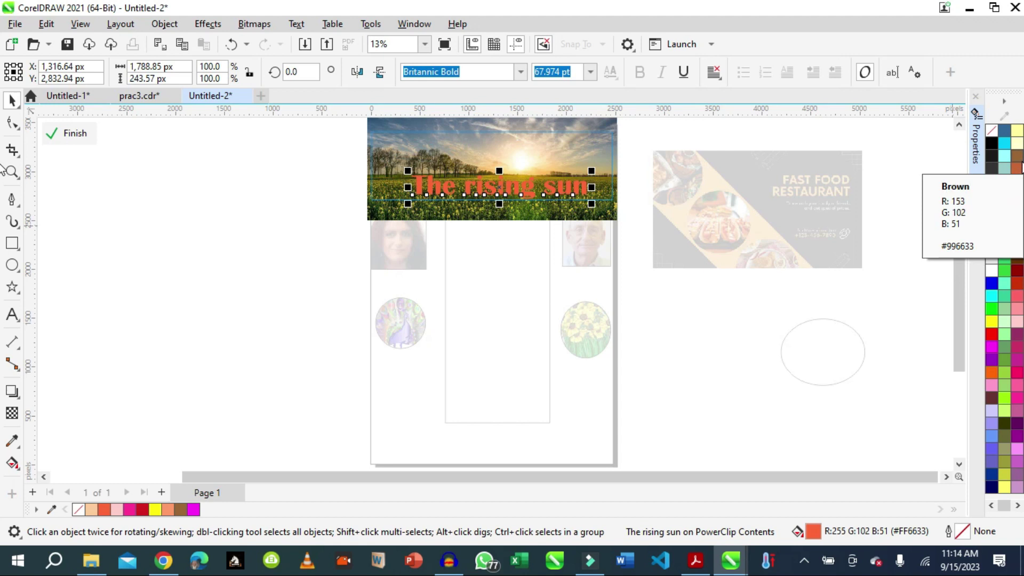
pyautogui.click(1019, 158)
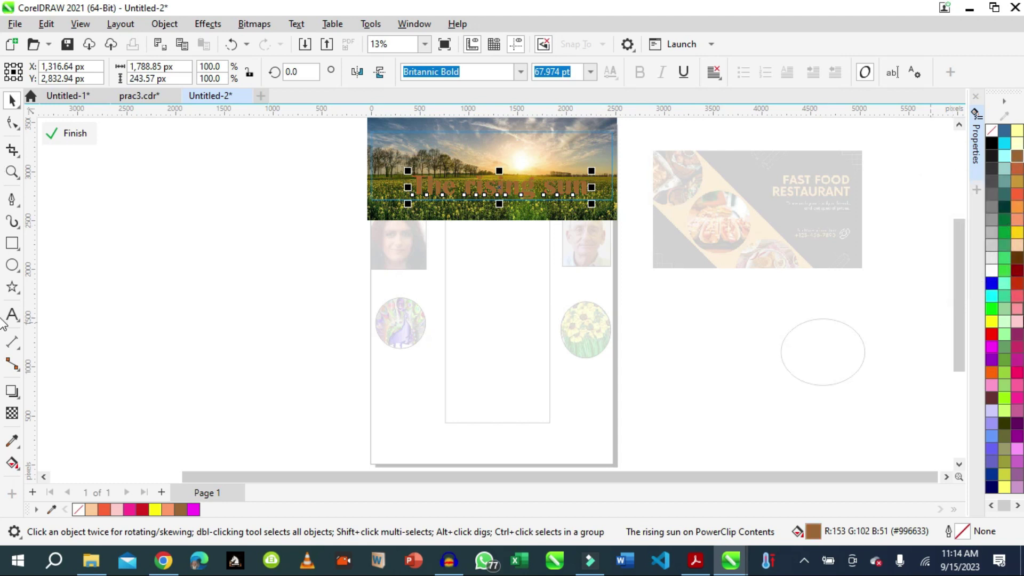
pyautogui.click(1017, 321)
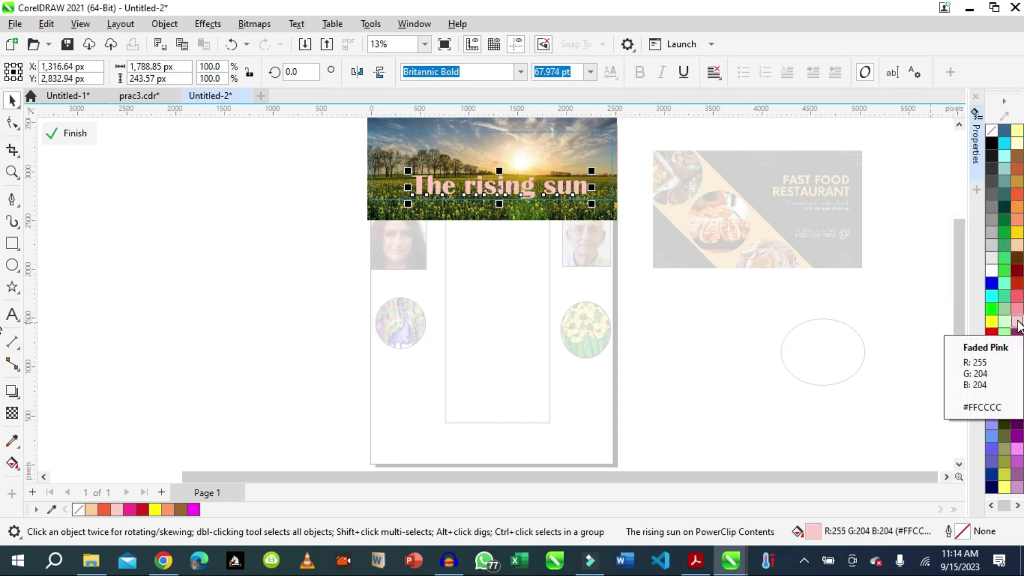
pyautogui.click(1014, 283)
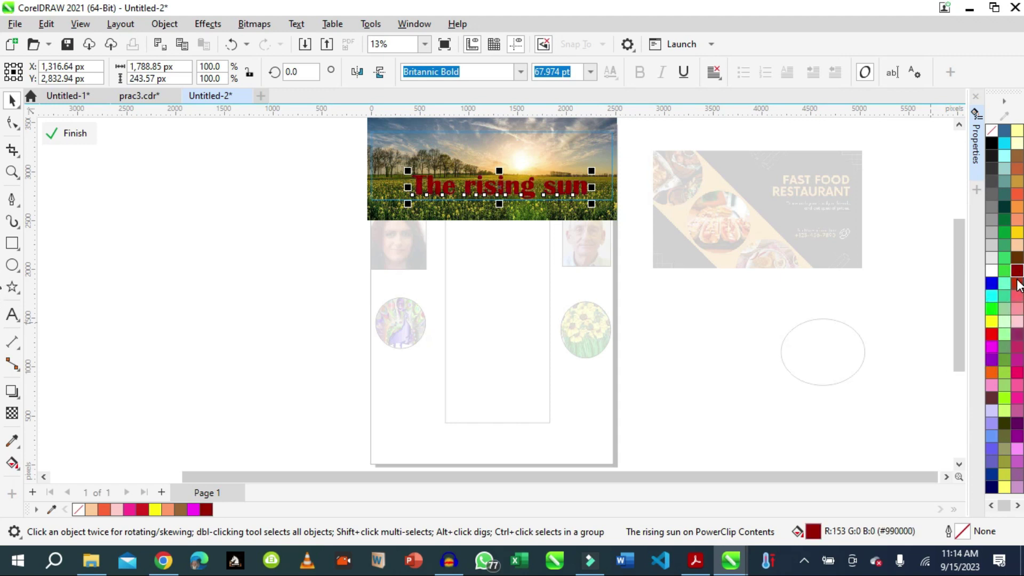
pyautogui.click(1016, 285)
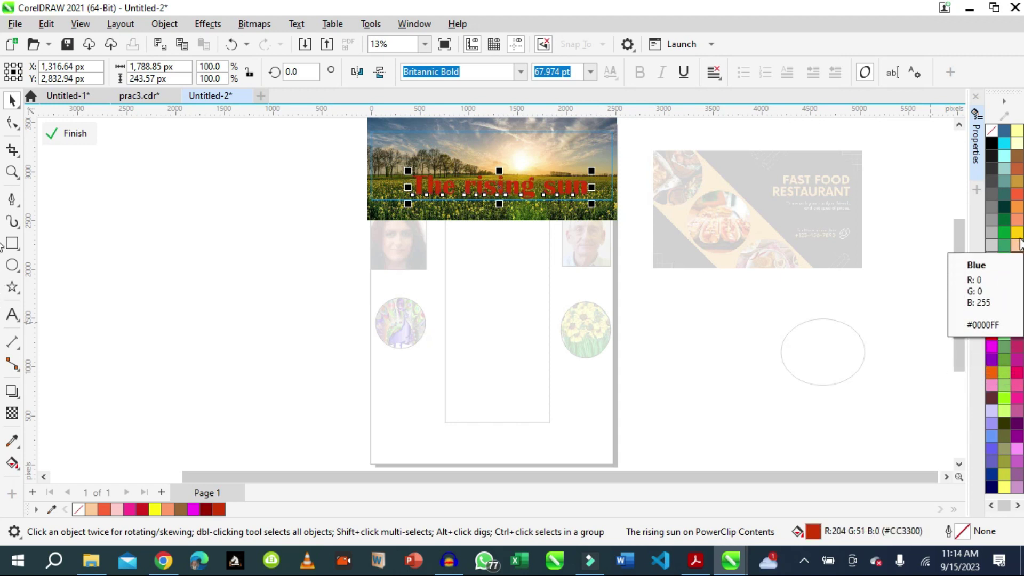
pyautogui.click(1016, 384)
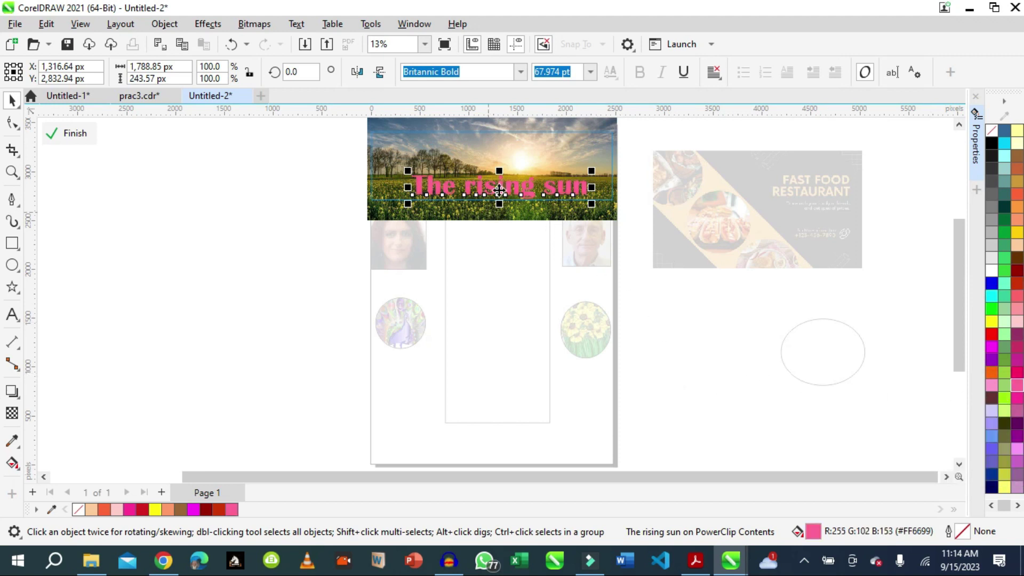
pyautogui.click(70, 133)
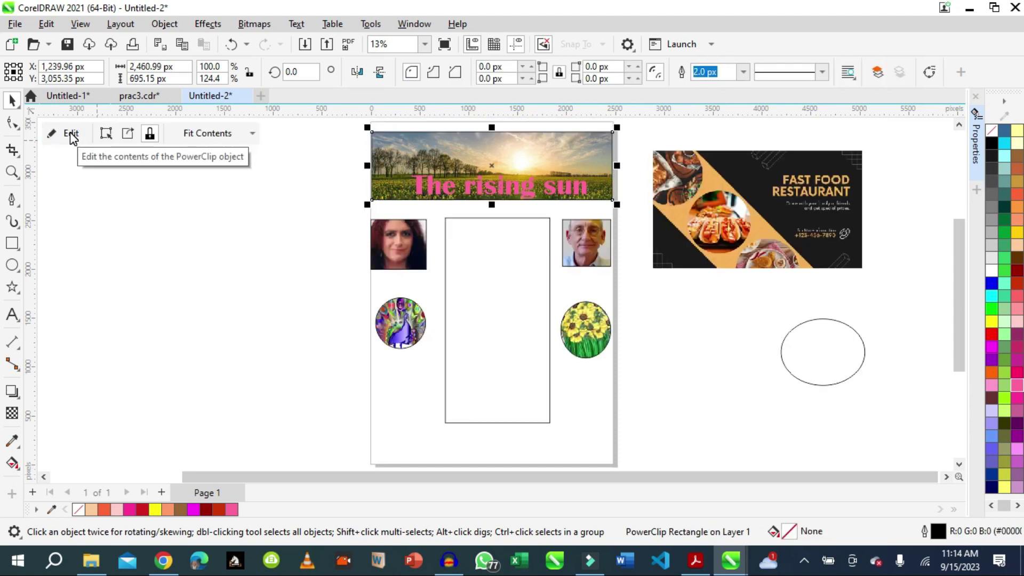
# Step: Edit the left frame's PowerClip, scaling the woman's photo from about 149% to 117% and repositioning it
pyautogui.click(393, 254)
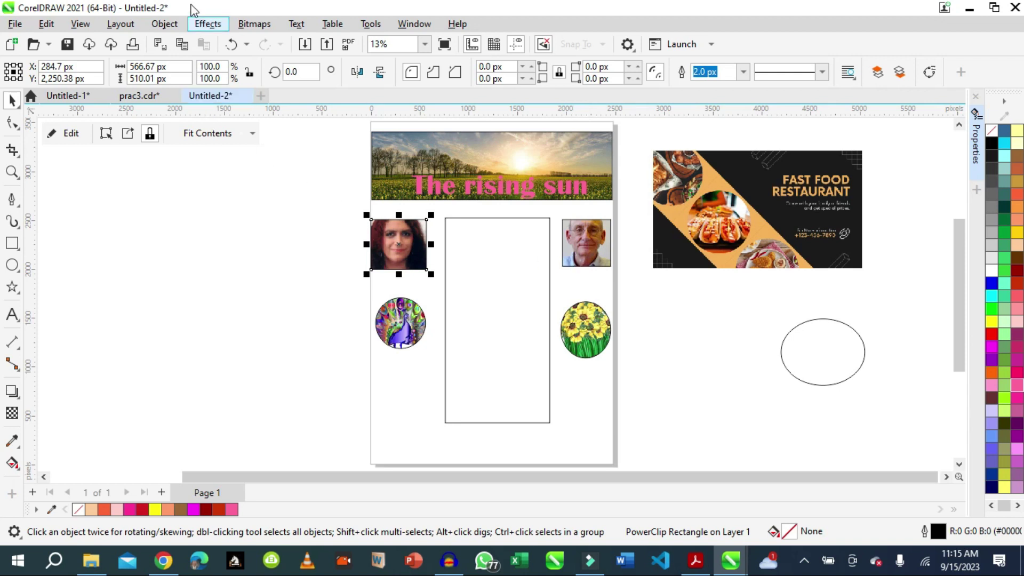
pyautogui.click(163, 27)
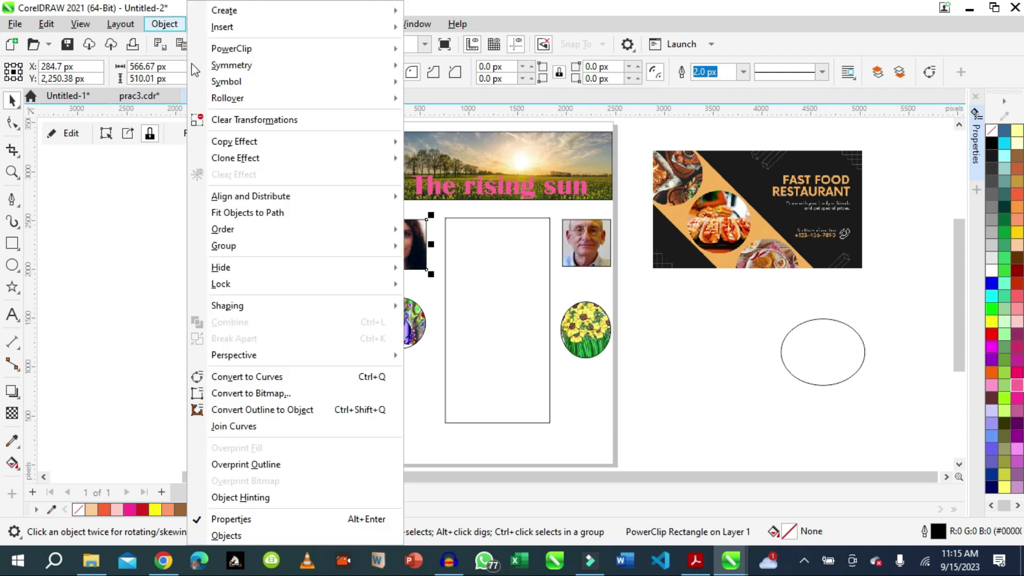
pyautogui.moveTo(261, 56)
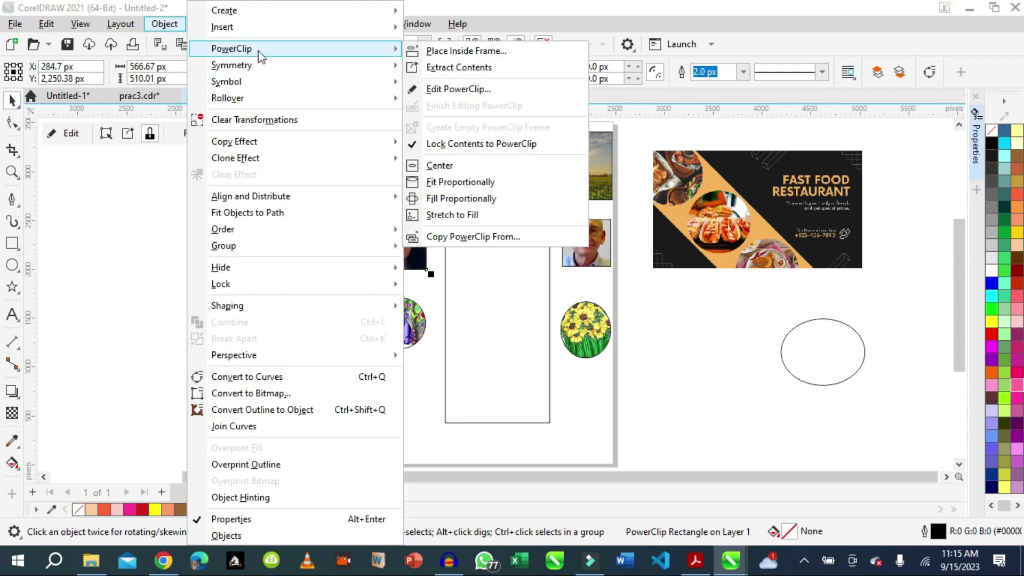
pyautogui.click(432, 90)
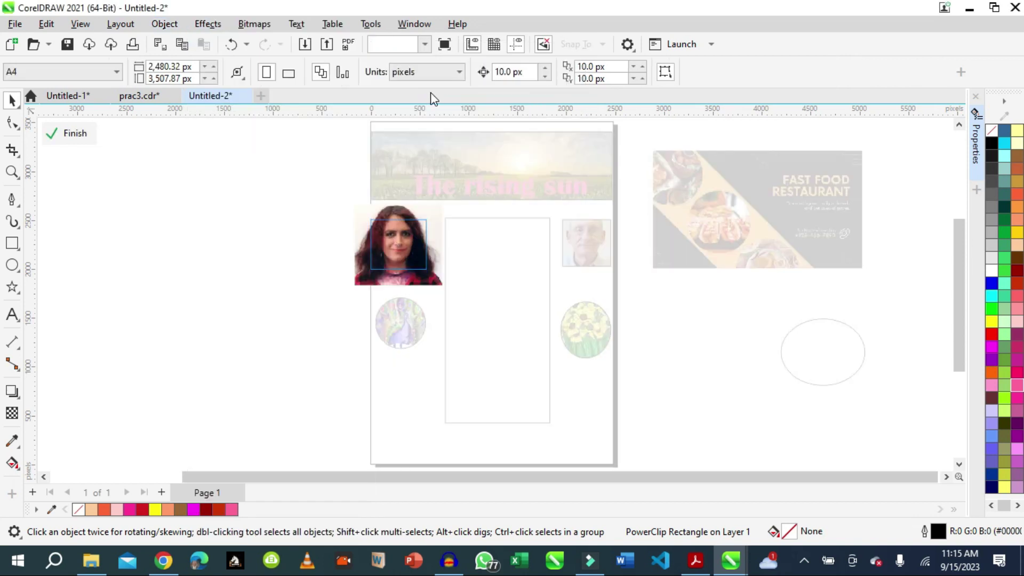
pyautogui.click(395, 241)
pyautogui.moveTo(399, 246); pyautogui.dragTo(398, 244)
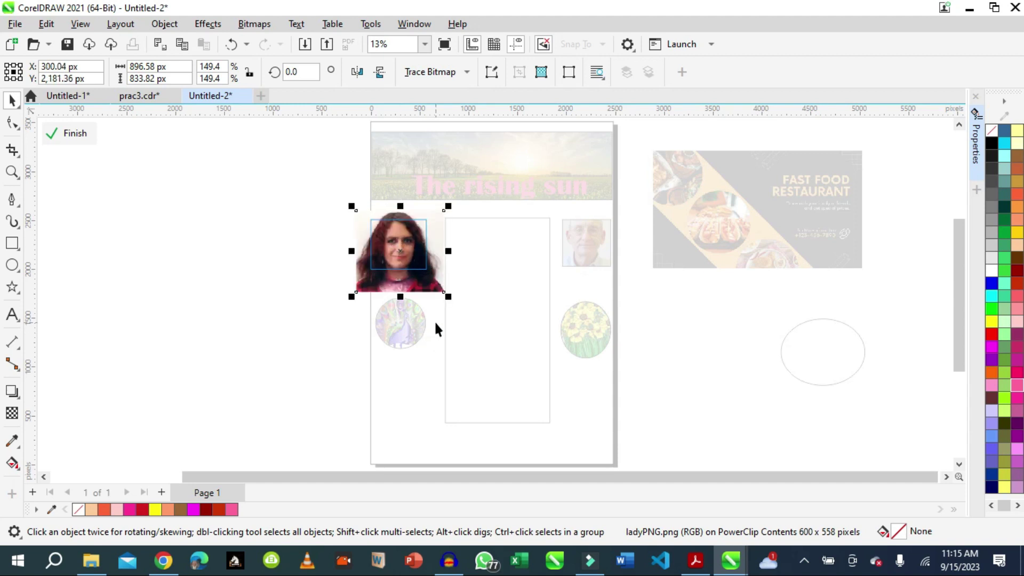
pyautogui.moveTo(448, 296); pyautogui.dragTo(438, 286)
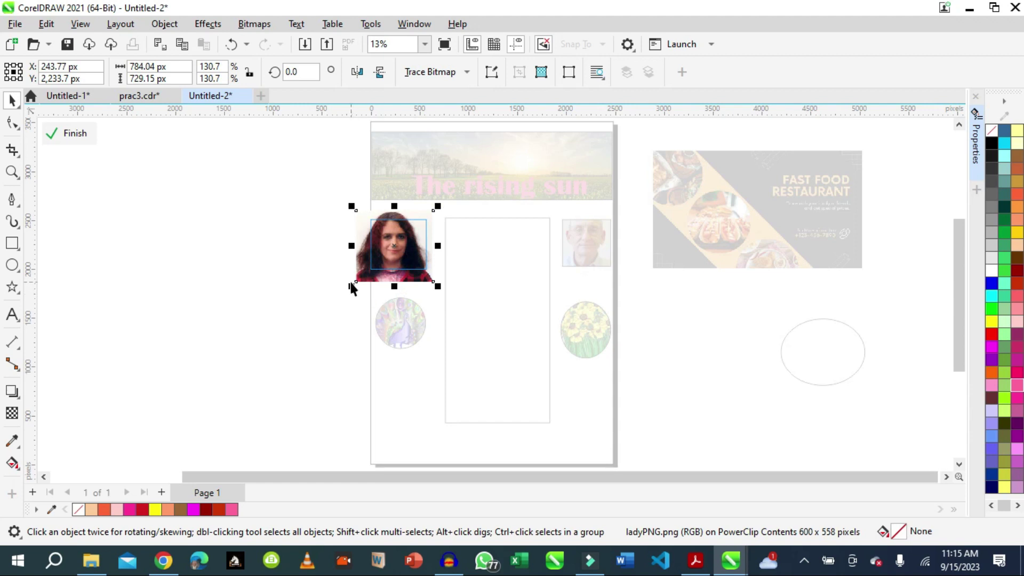
pyautogui.moveTo(351, 286); pyautogui.dragTo(359, 280)
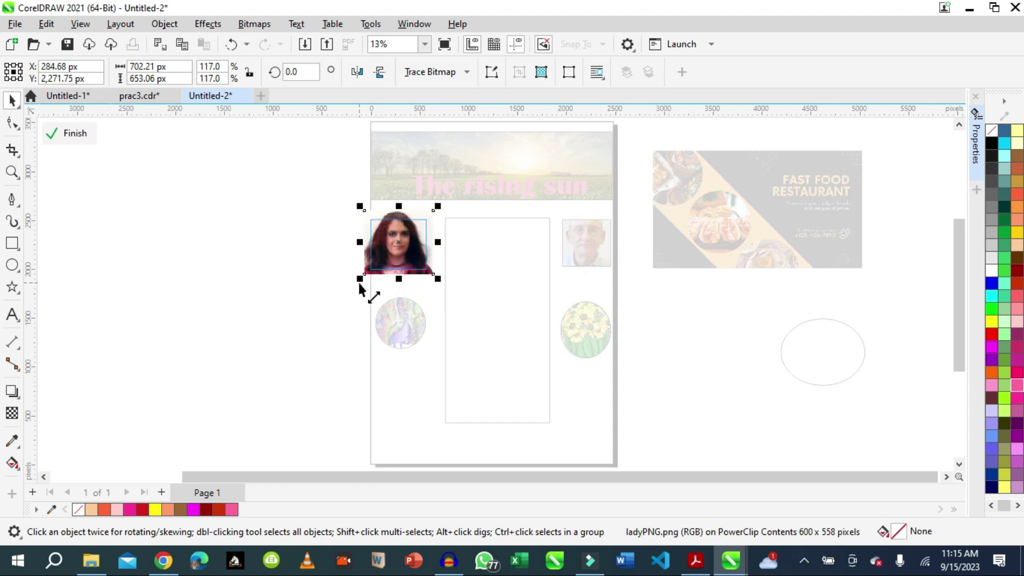
pyautogui.moveTo(394, 240); pyautogui.dragTo(397, 252)
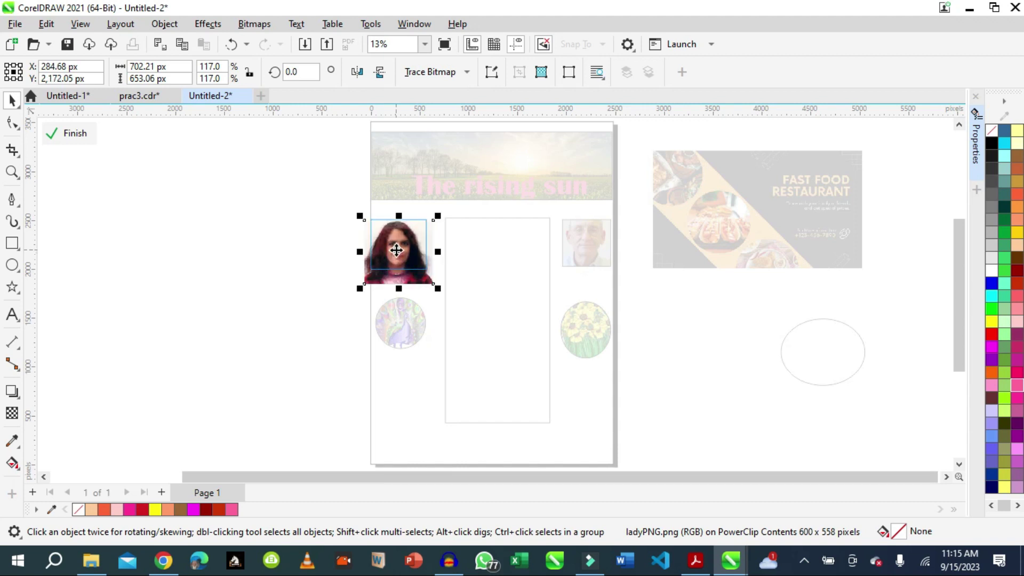
pyautogui.click(459, 273)
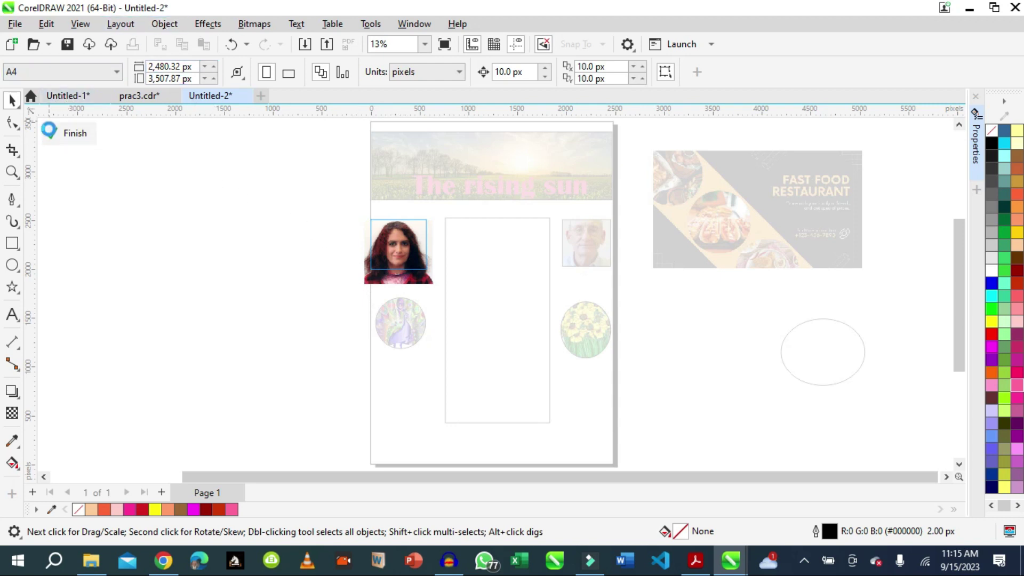
# Step: Finish the PowerClip edit and make the tall centre rectangle an empty paragraph text frame
pyautogui.click(52, 132)
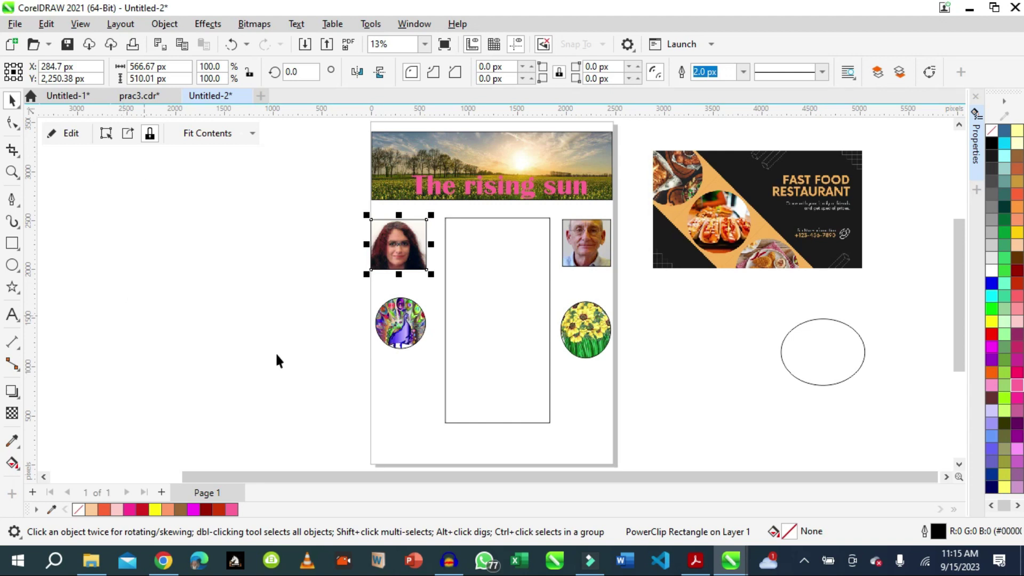
pyautogui.click(500, 275)
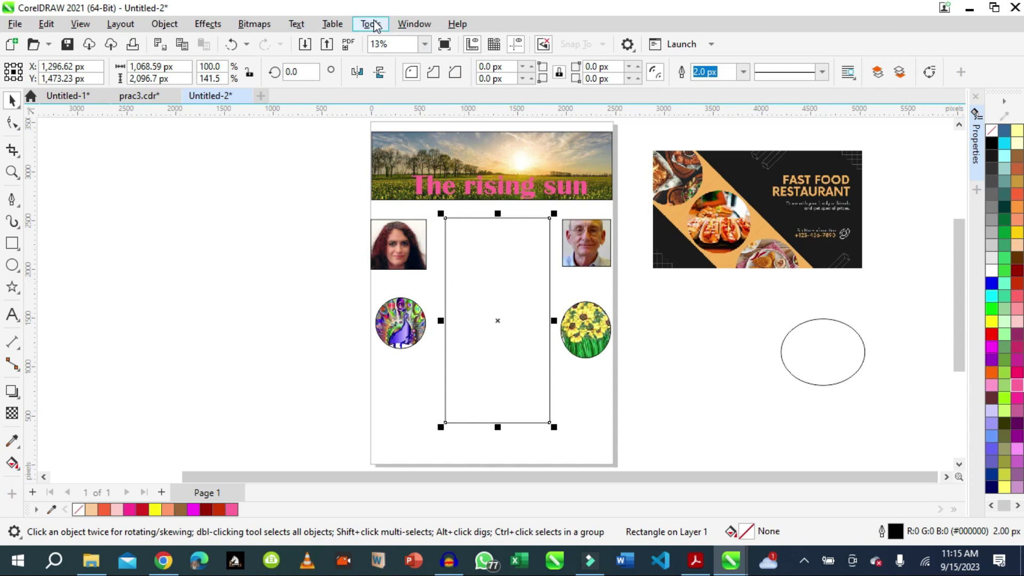
pyautogui.click(297, 24)
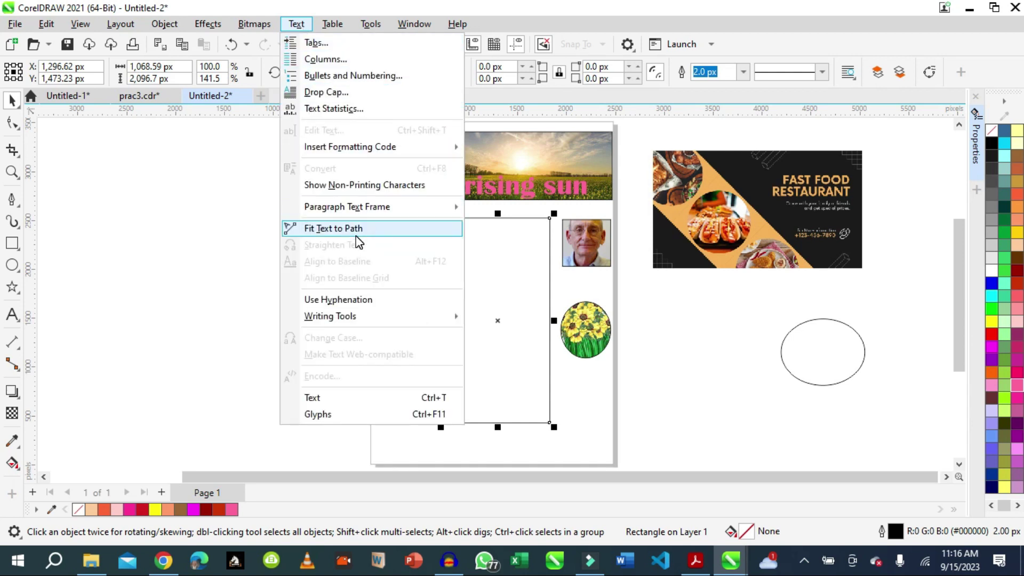
pyautogui.moveTo(356, 210)
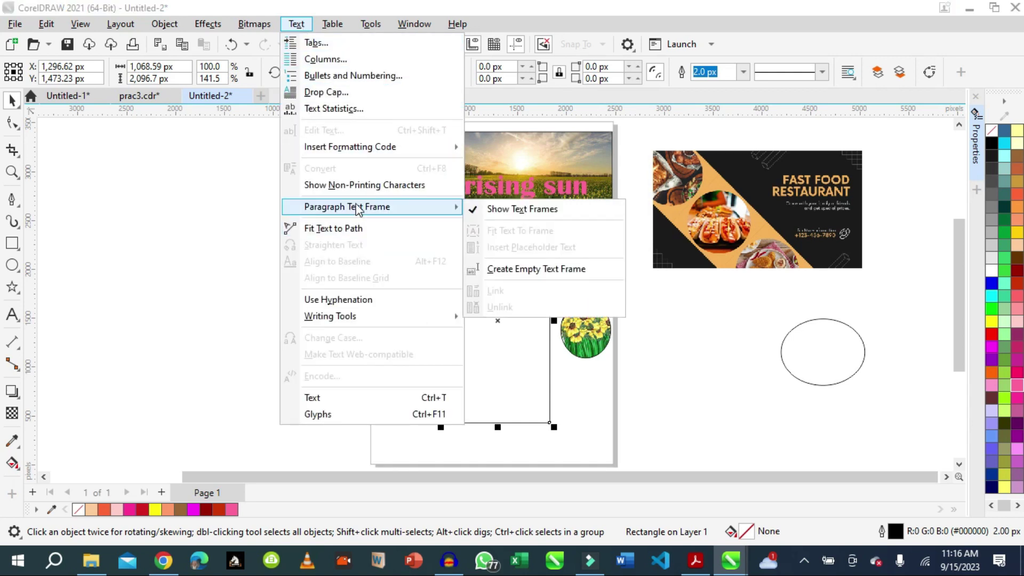
pyautogui.click(534, 277)
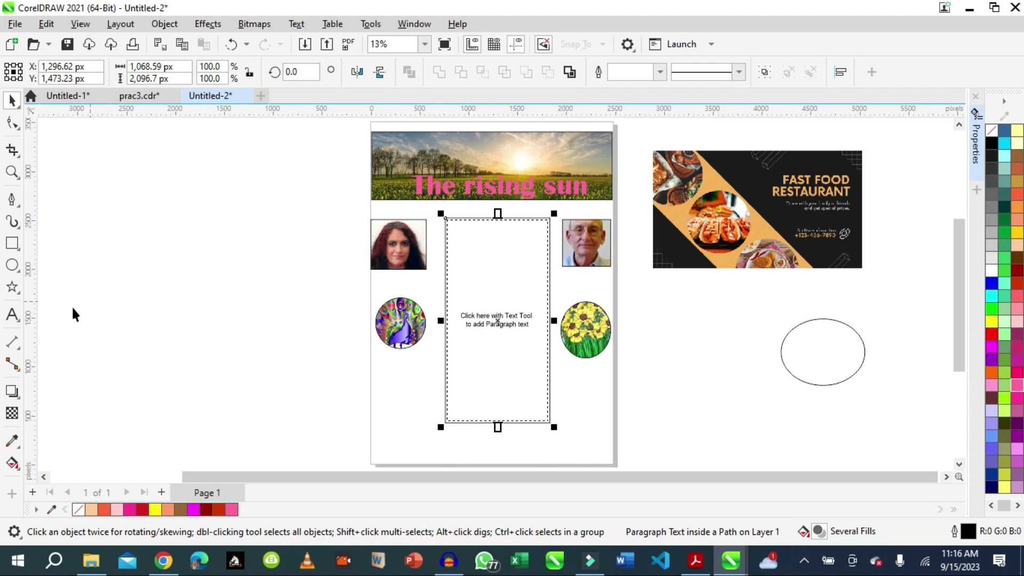
# Step: Enter the test text 'yuiuiui' in 48 pt Arial inside the new text frame
pyautogui.click(12, 314)
pyautogui.click(493, 254)
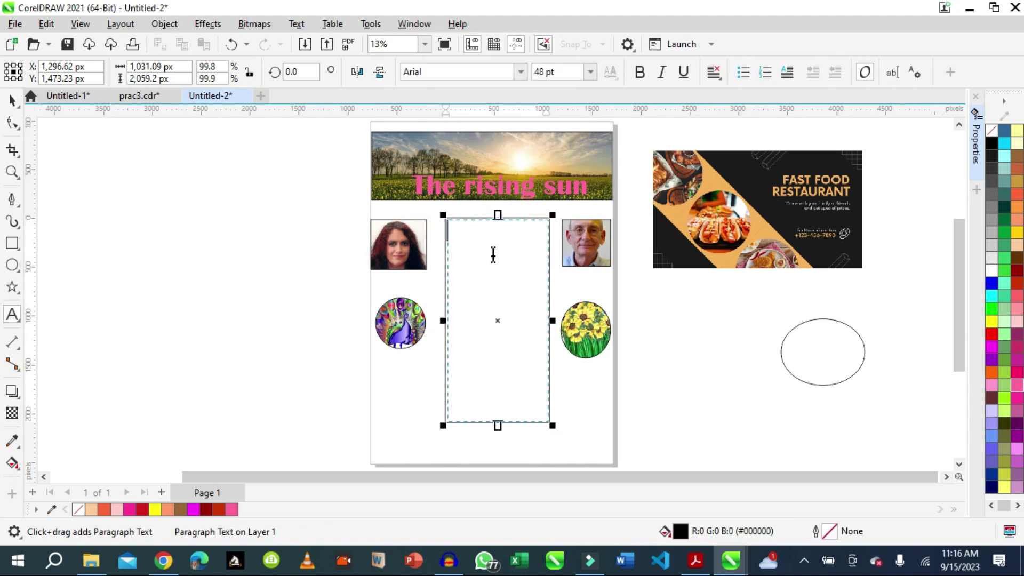
pyautogui.write('yuiuiui')
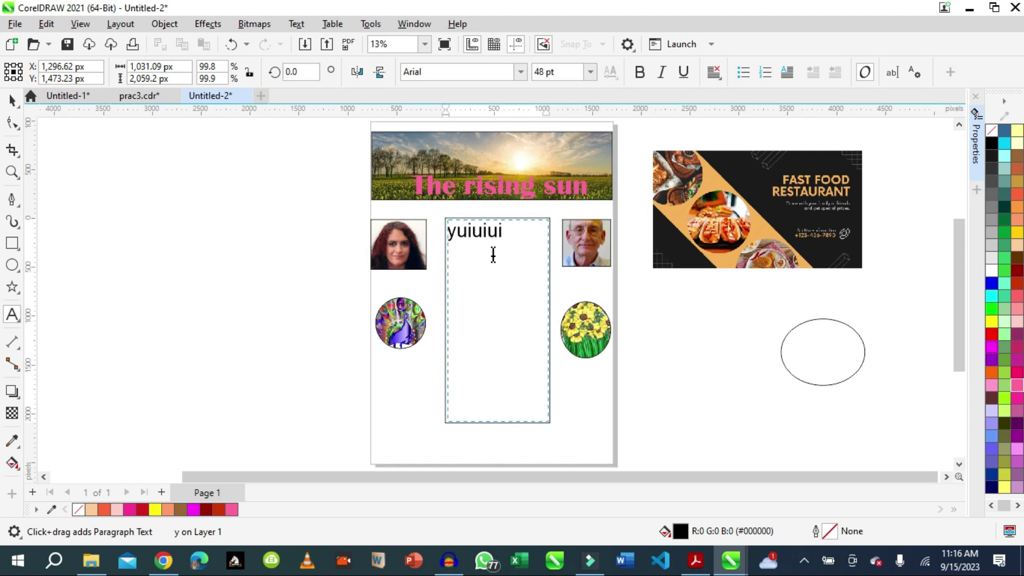
pyautogui.click(12, 171)
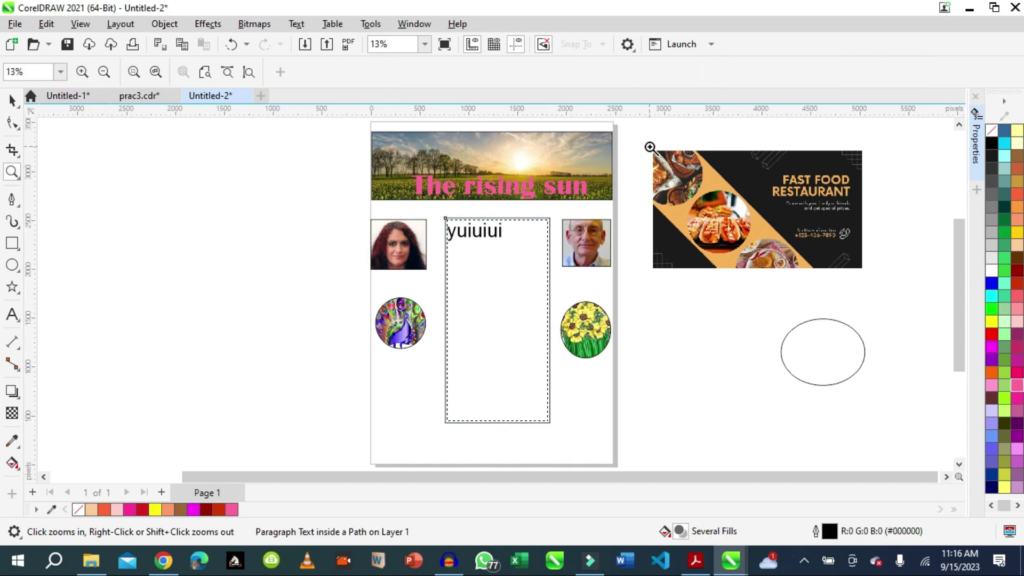
pyautogui.moveTo(650, 147); pyautogui.dragTo(871, 295)
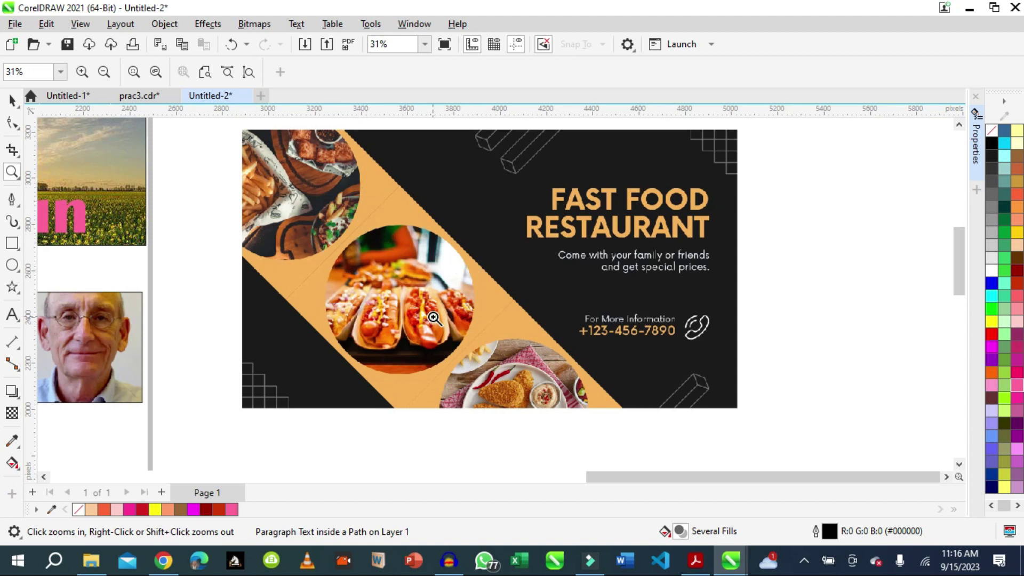
pyautogui.scroll(-2, 621, 206)
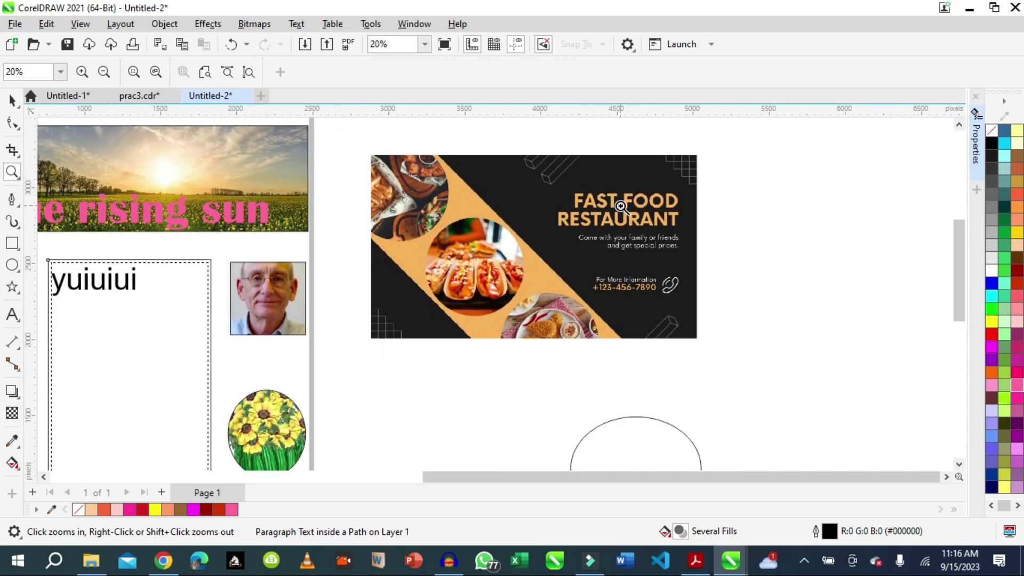
pyautogui.scroll(-1, 621, 205)
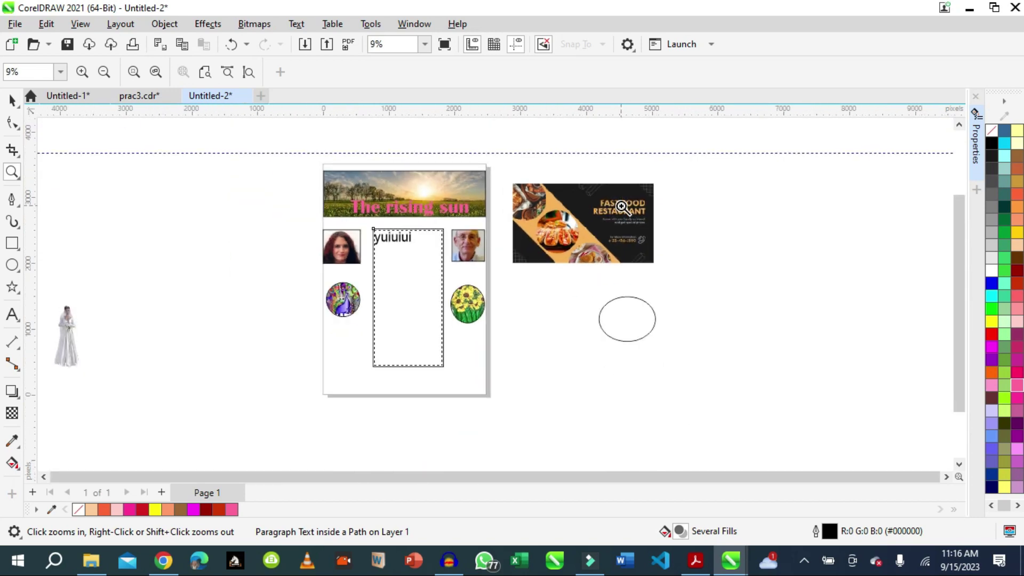
# Step: In Untitled-1, move the parrot below the organics banner and stretch 'Mountain of fire' to 169.4% height
pyautogui.click(61, 97)
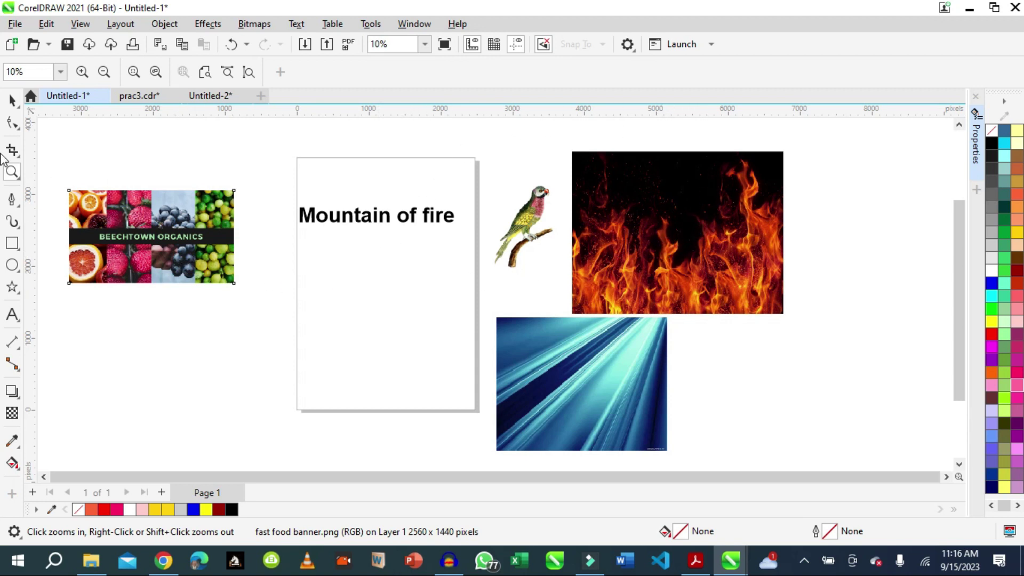
pyautogui.click(11, 100)
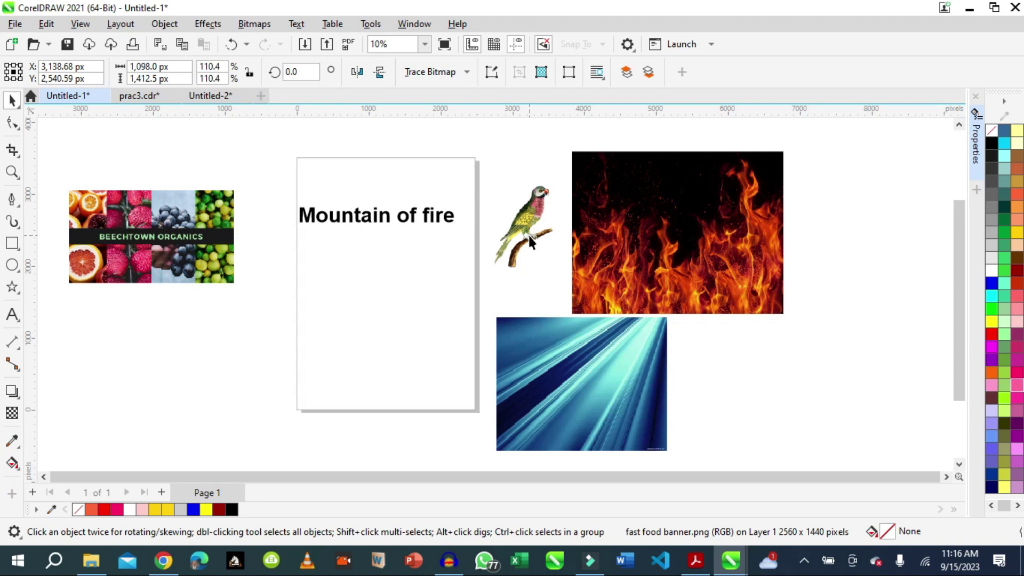
pyautogui.moveTo(528, 233); pyautogui.dragTo(235, 350)
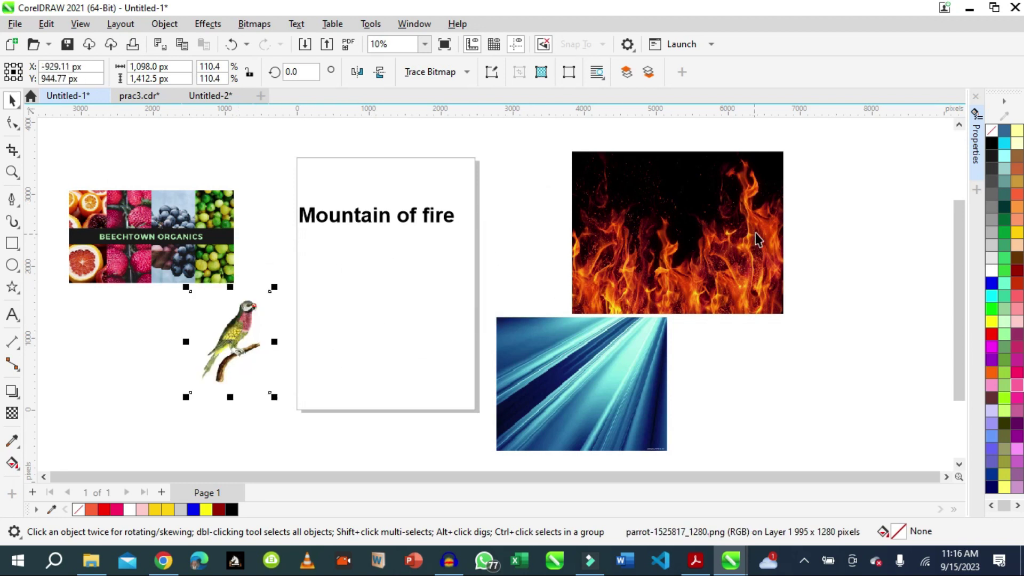
pyautogui.click(377, 220)
pyautogui.moveTo(378, 230); pyautogui.dragTo(394, 217)
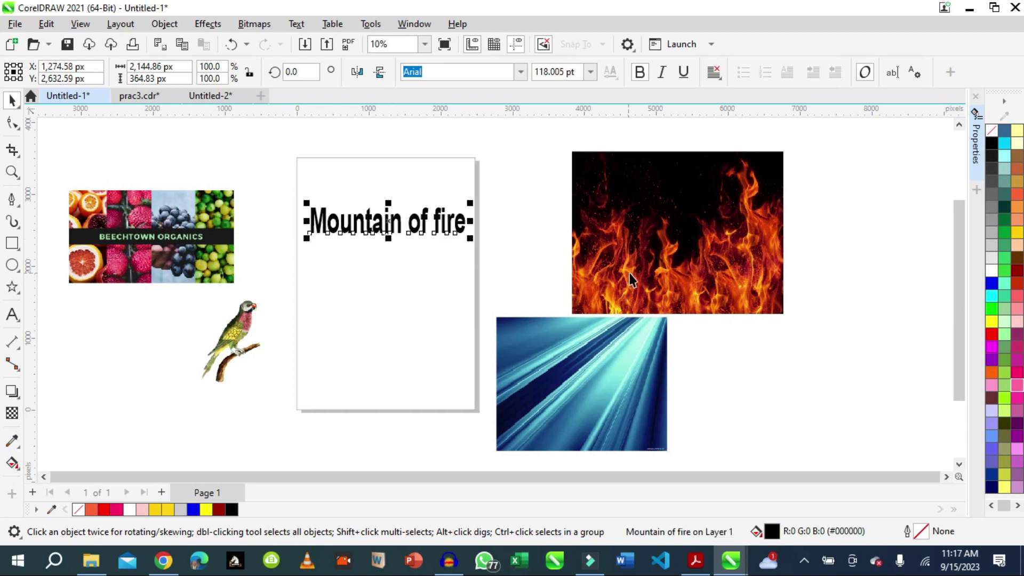
# Step: PowerClip the fire photo into the 'Mountain of fire' heading text
pyautogui.click(697, 271)
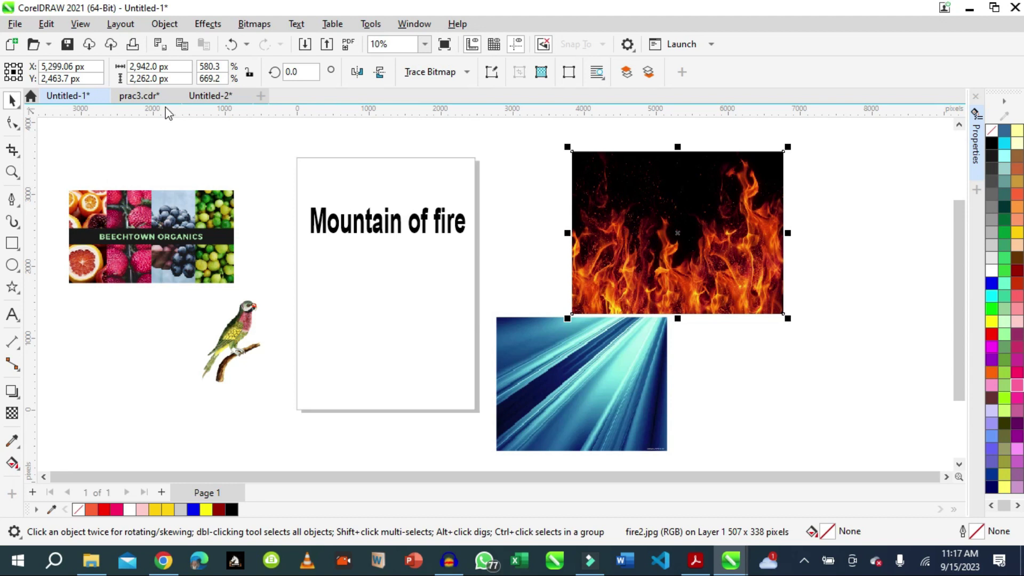
pyautogui.click(164, 25)
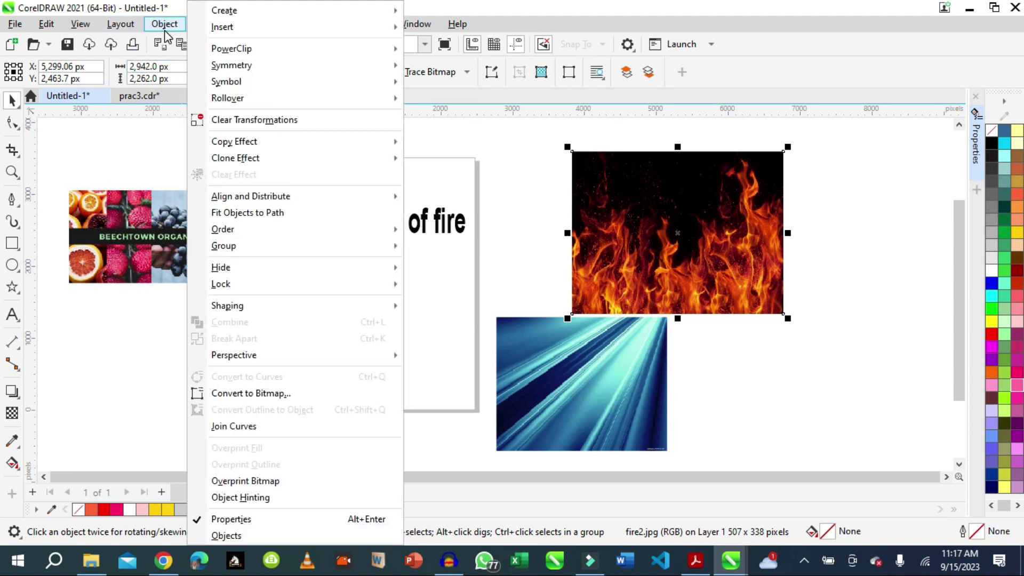
pyautogui.moveTo(230, 48)
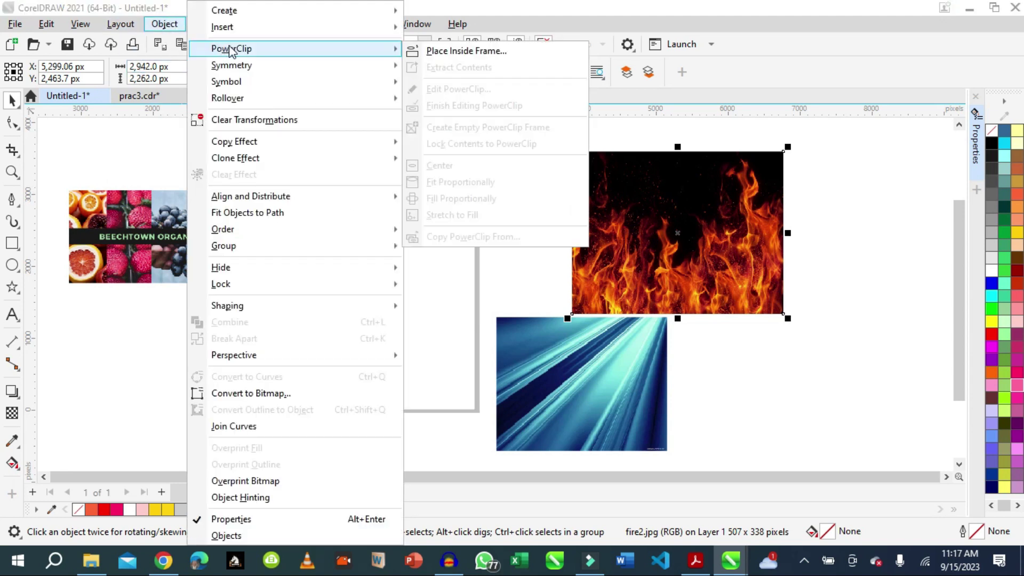
pyautogui.click(448, 51)
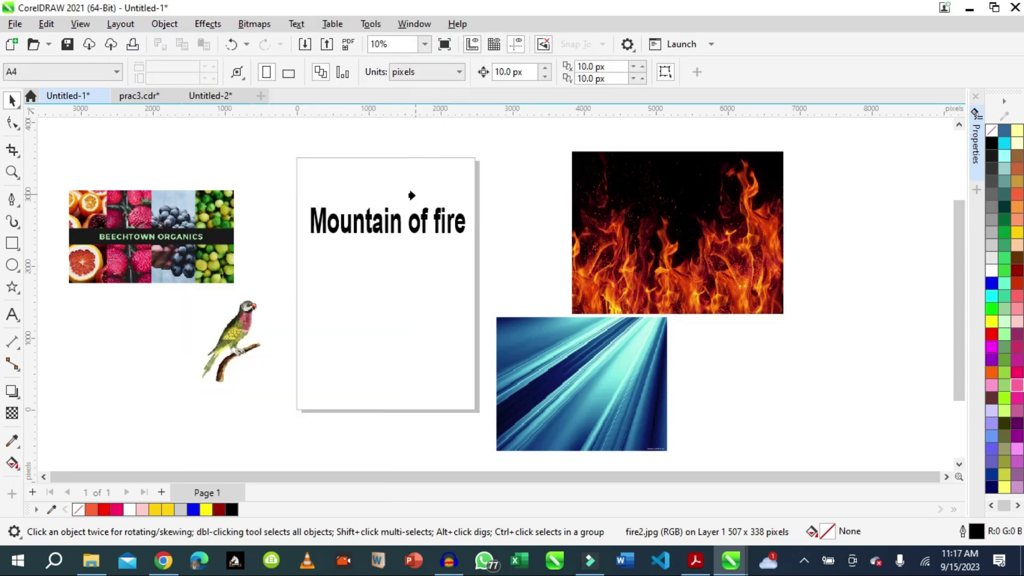
pyautogui.click(379, 219)
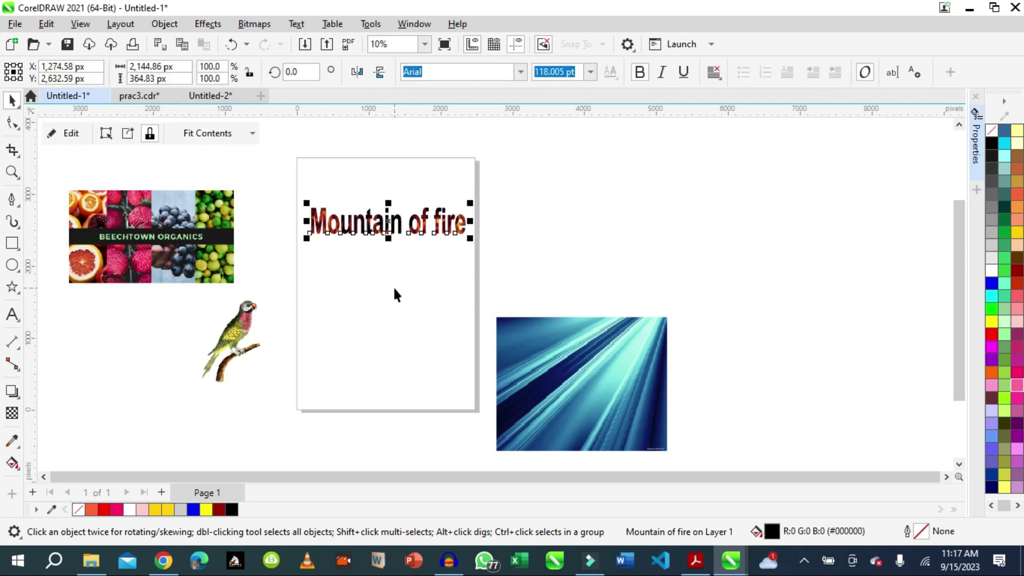
pyautogui.click(165, 25)
pyautogui.moveTo(262, 49)
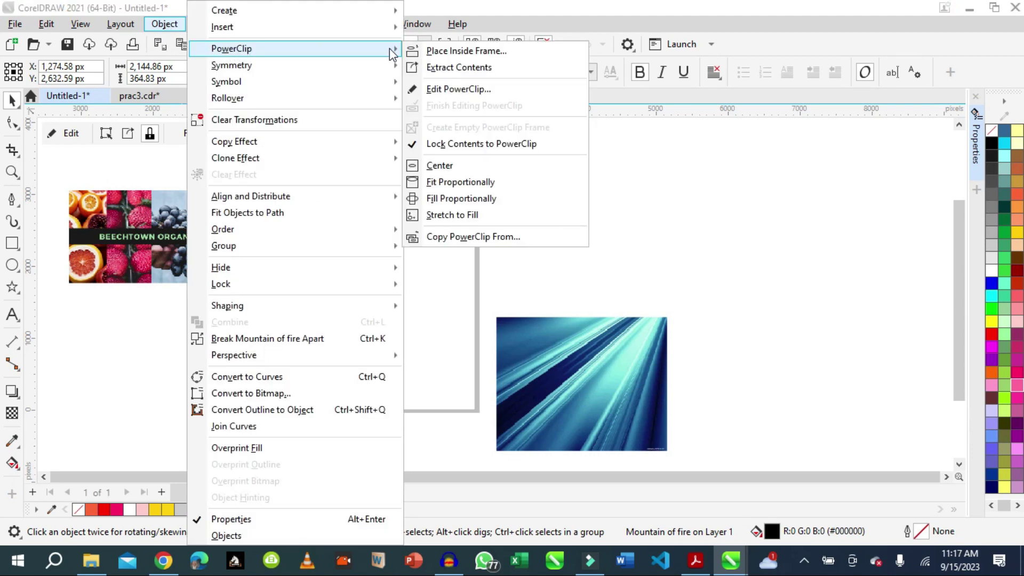
# Step: Drag the fire photo upward inside the heading so flames fill the letters, then finish editing
pyautogui.click(439, 91)
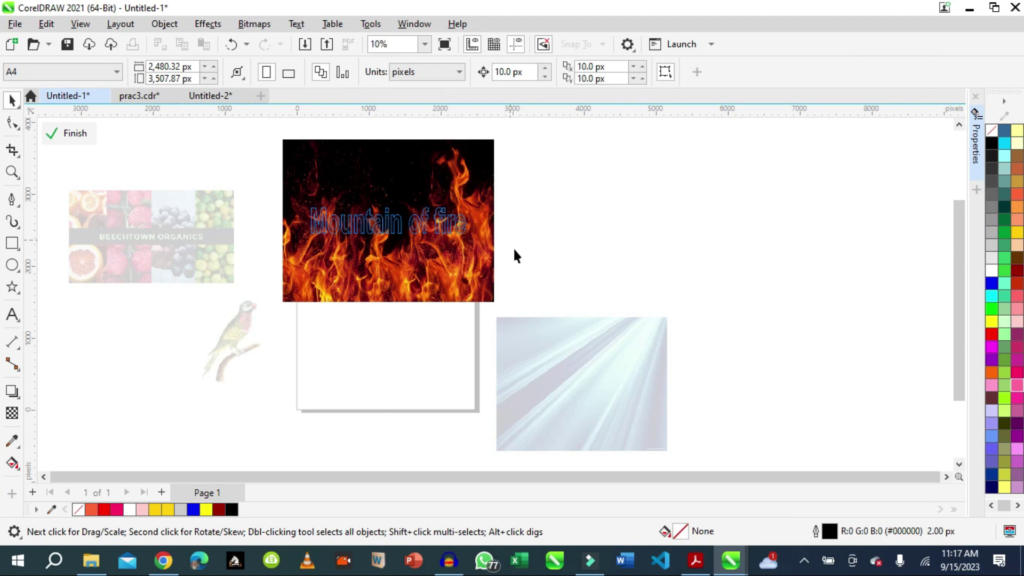
pyautogui.click(397, 235)
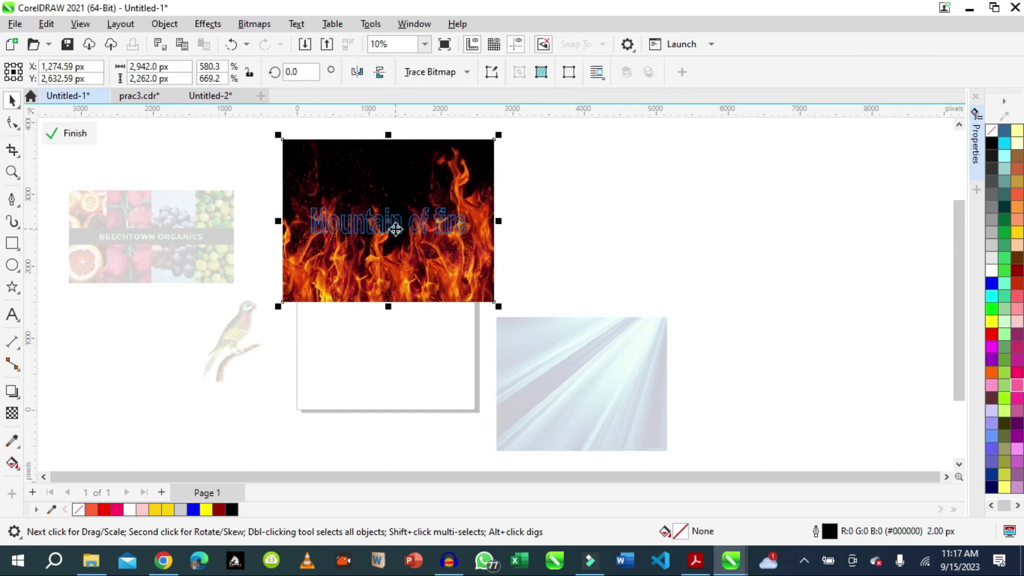
pyautogui.click(393, 225)
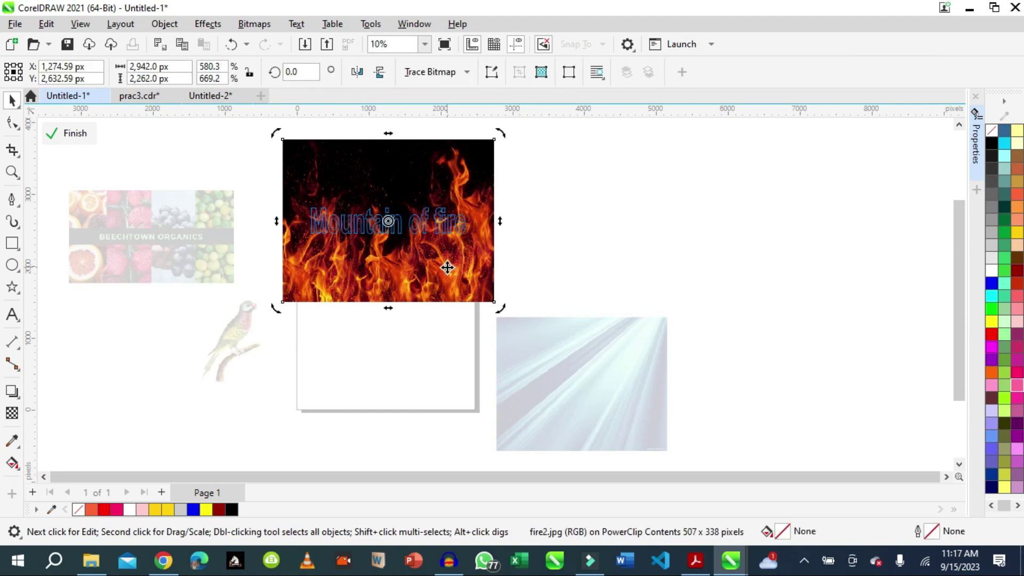
pyautogui.moveTo(447, 267); pyautogui.dragTo(398, 240)
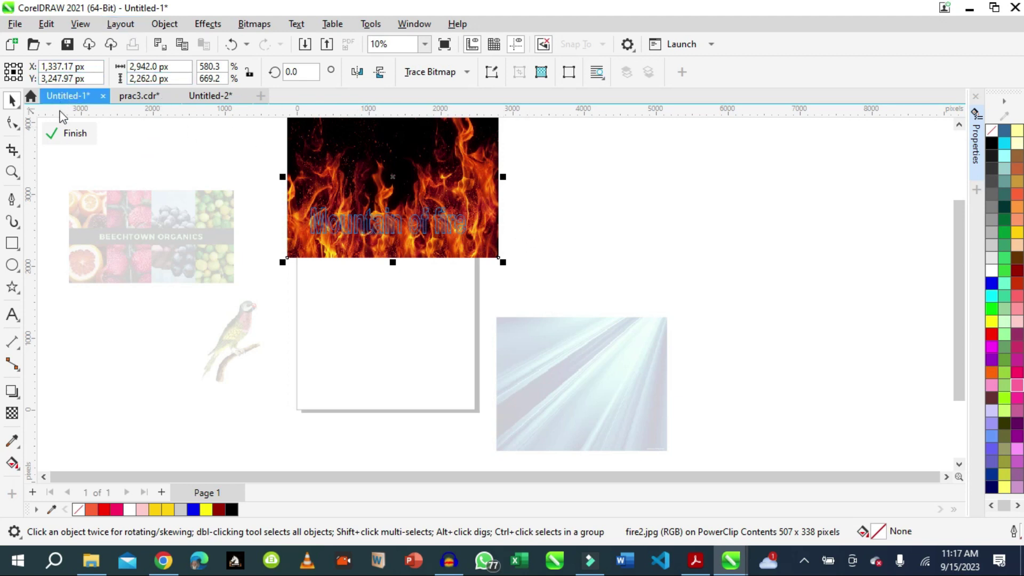
pyautogui.click(62, 134)
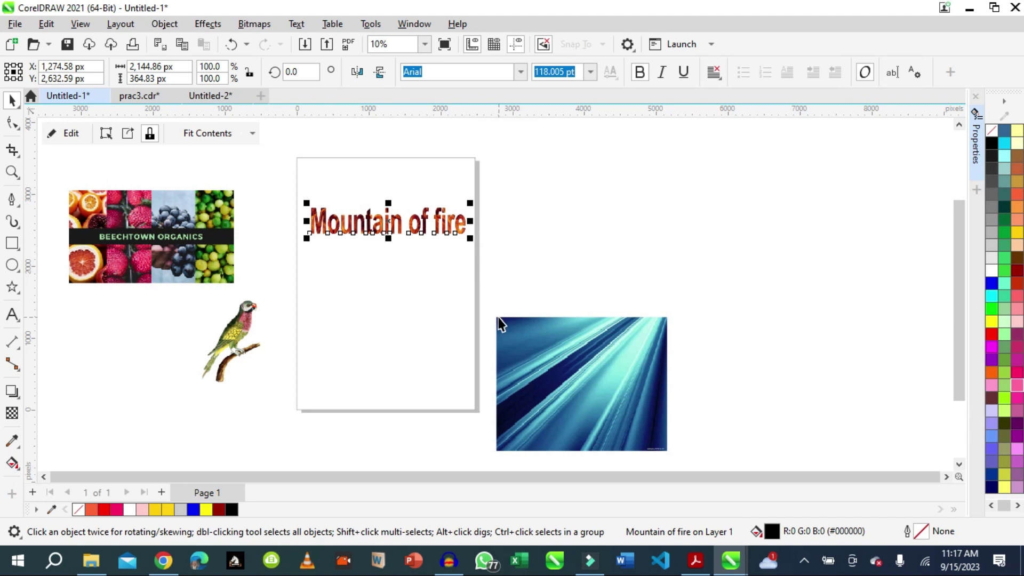
pyautogui.scroll(1, 499, 322)
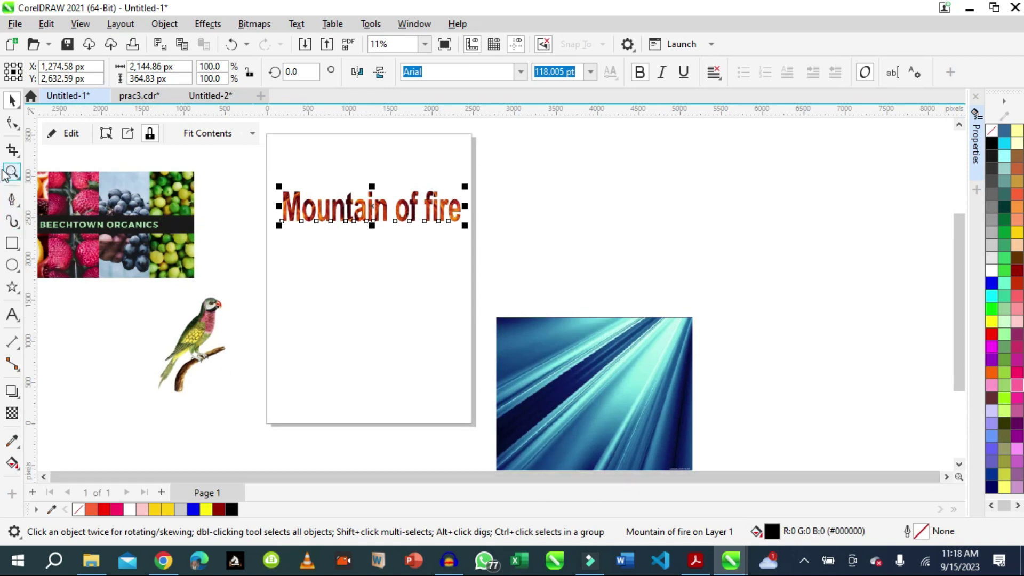
# Step: Draw a loose head-shaped loop below the 'Mountain of fire' title with the Polyline tool
pyautogui.click(11, 203)
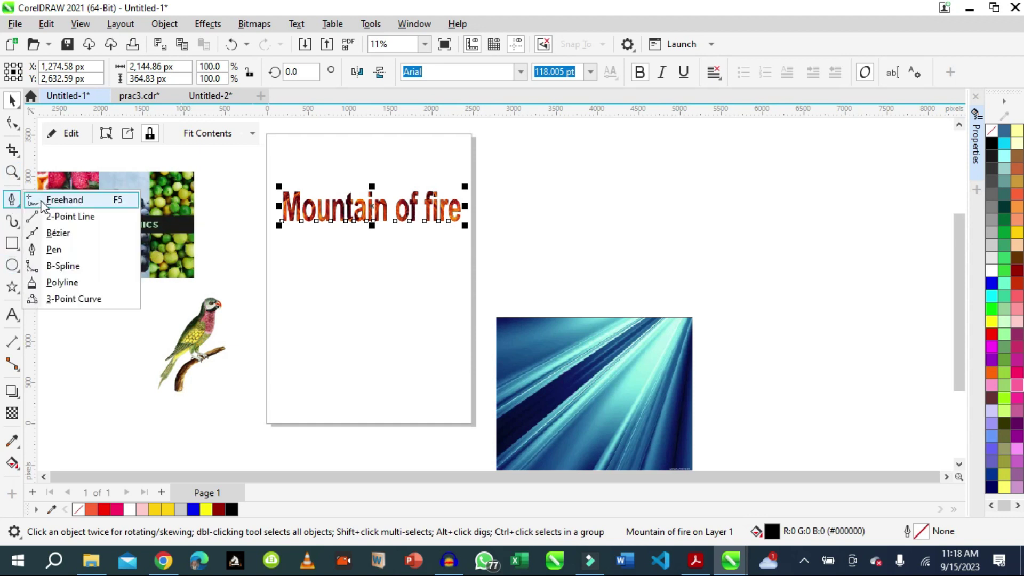
pyautogui.click(41, 283)
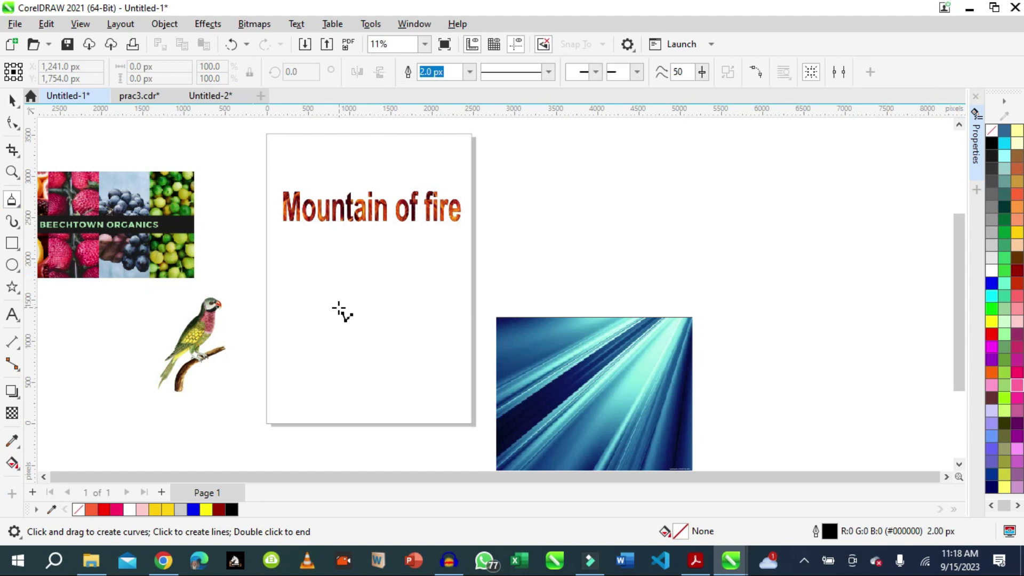
pyautogui.moveTo(338, 309)
pyautogui.mouseDown()
pyautogui.moveTo(366, 269)
pyautogui.moveTo(407, 277)
pyautogui.moveTo(405, 354)
pyautogui.moveTo(354, 365)
pyautogui.moveTo(338, 308)
pyautogui.mouseUp()
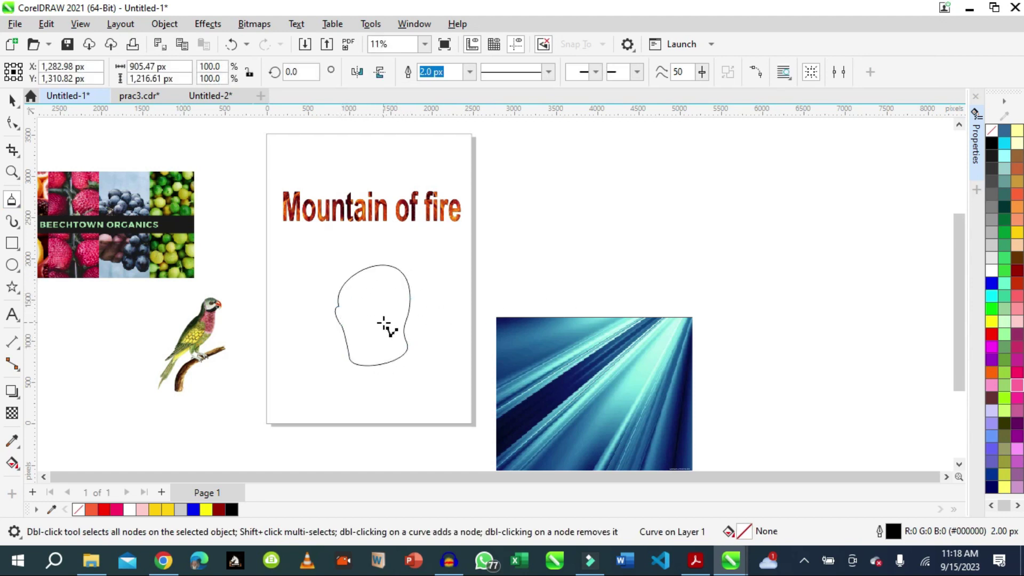
pyautogui.click(338, 309)
pyautogui.click(757, 79)
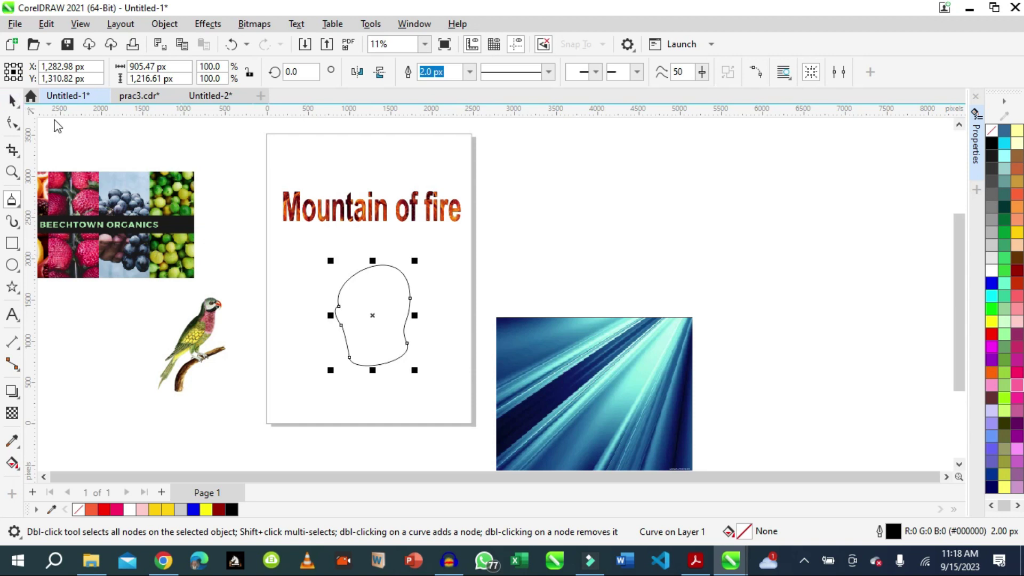
pyautogui.press('space')
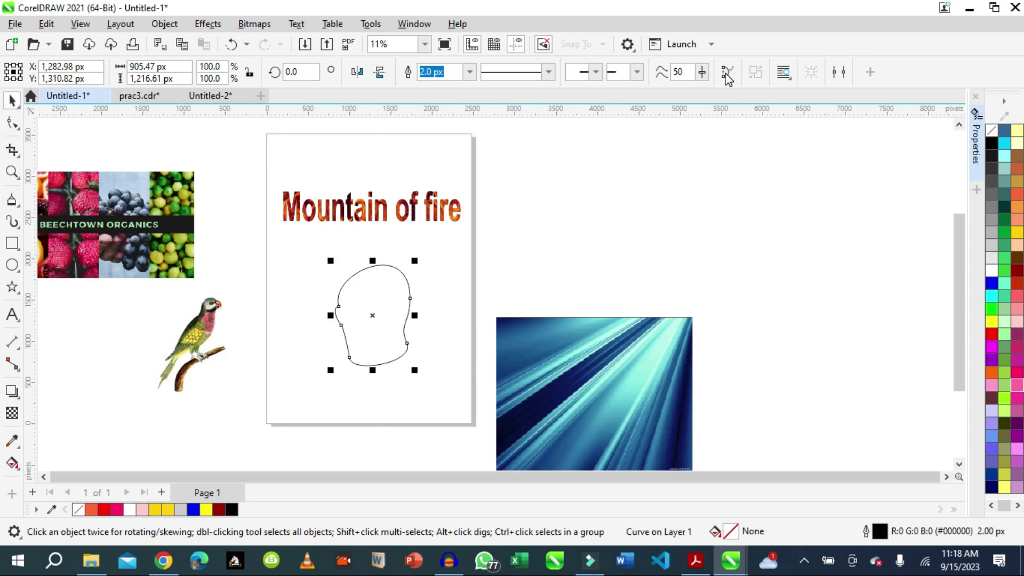
# Step: Try white, light grey and darker grey fills on the curve, then nudge it slightly down
pyautogui.click(992, 270)
pyautogui.click(992, 258)
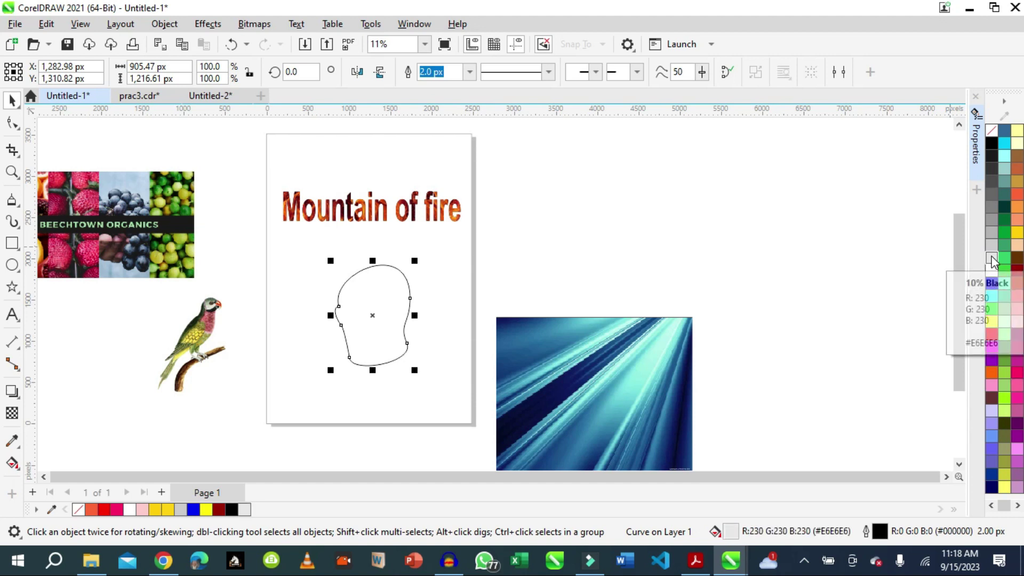
pyautogui.click(991, 223)
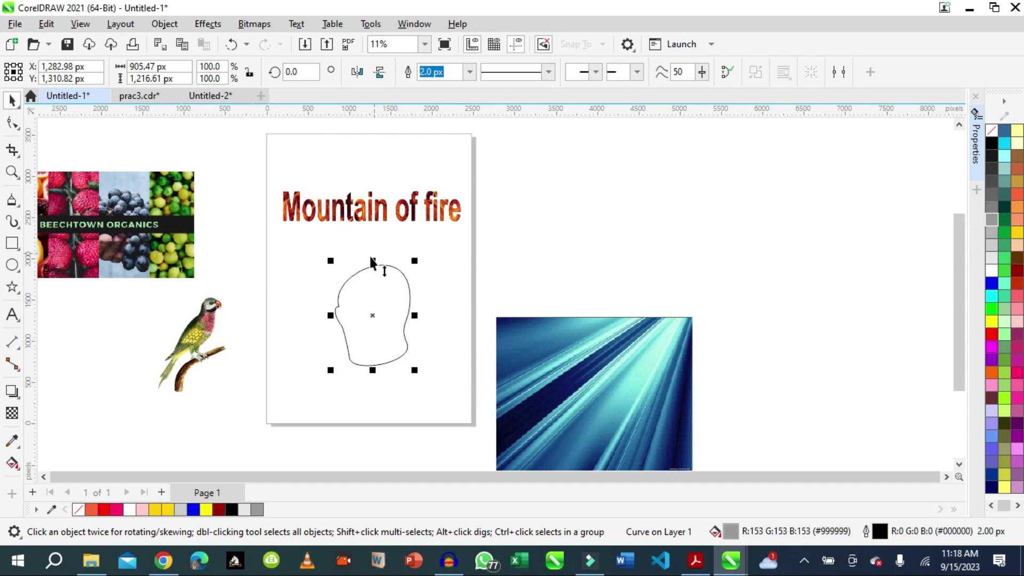
pyautogui.click(386, 266)
pyautogui.moveTo(386, 266)
pyautogui.mouseDown()
pyautogui.moveTo(423, 267)
pyautogui.moveTo(387, 274)
pyautogui.mouseUp()
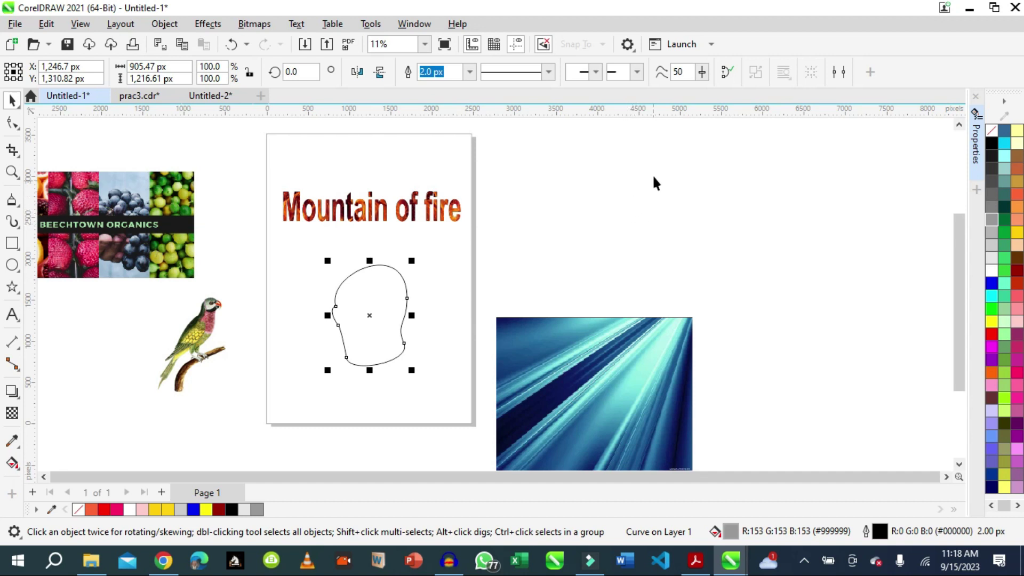
# Step: Close the curve, set its fill to None, and scale it down to 85.8%
pyautogui.click(727, 72)
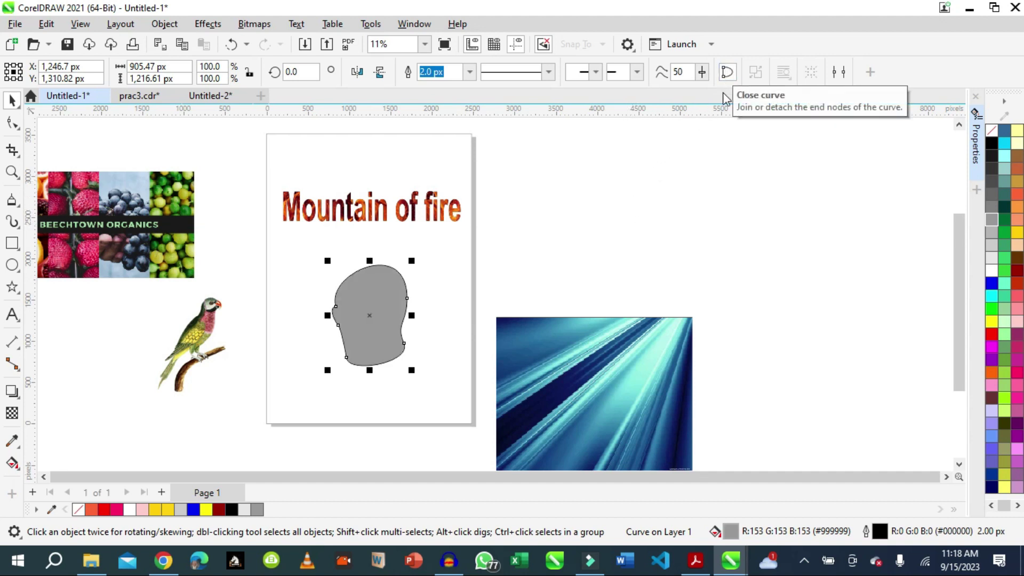
pyautogui.click(991, 132)
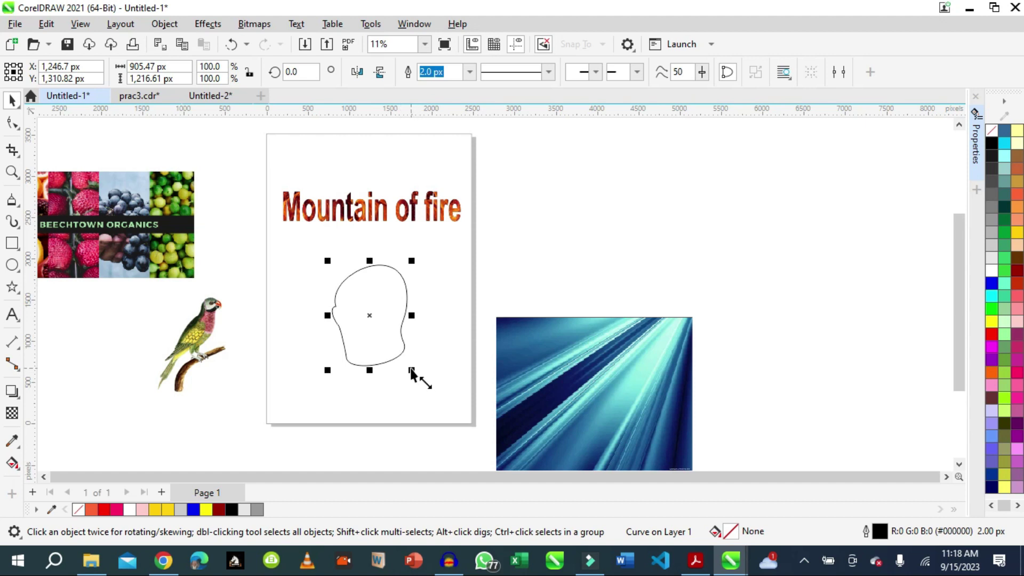
pyautogui.moveTo(412, 370); pyautogui.dragTo(401, 357)
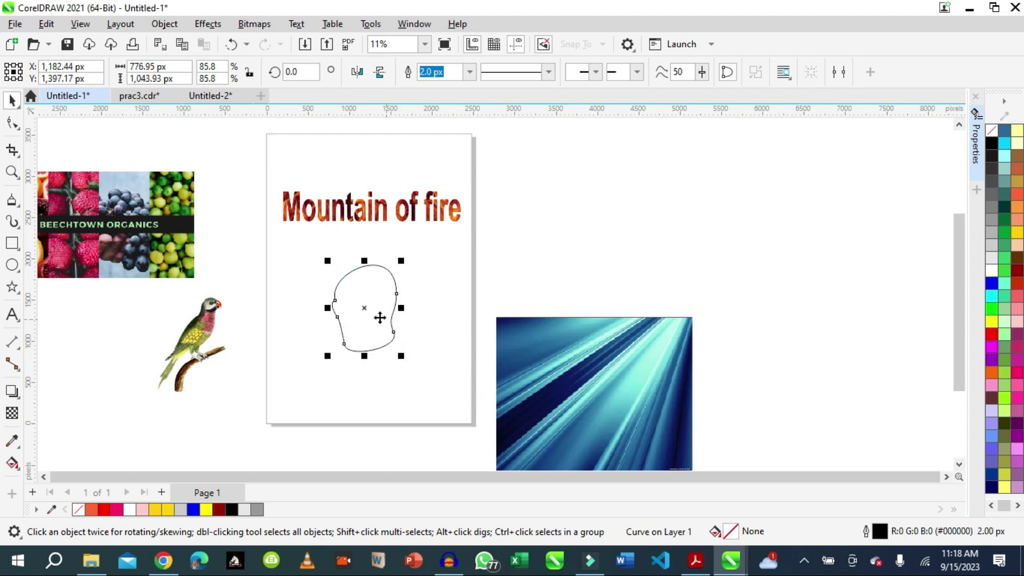
# Step: Make the head-shaped curve an empty PowerClip frame and drop the parrot picture inside it
pyautogui.click(165, 26)
pyautogui.moveTo(367, 52)
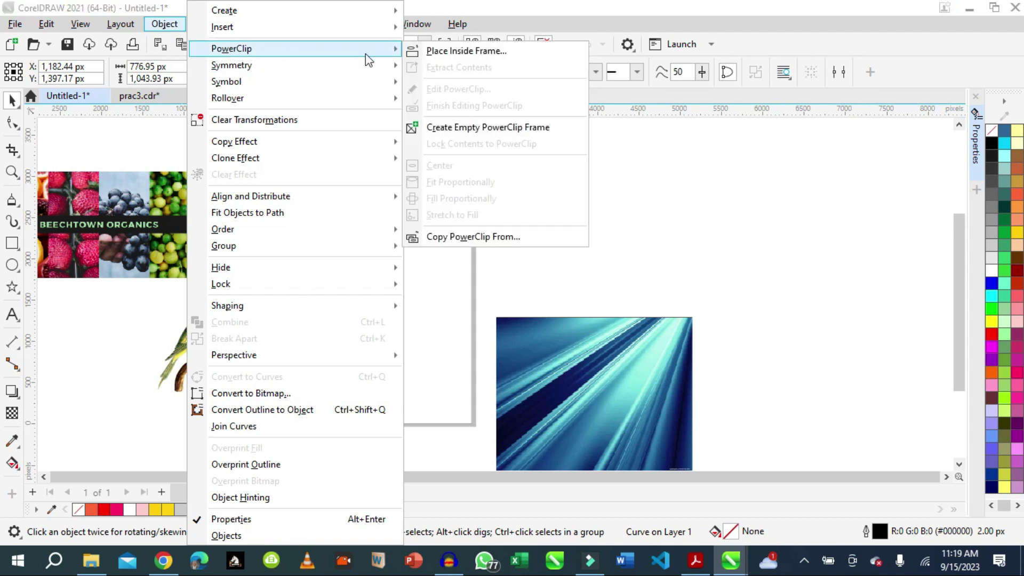
pyautogui.click(454, 130)
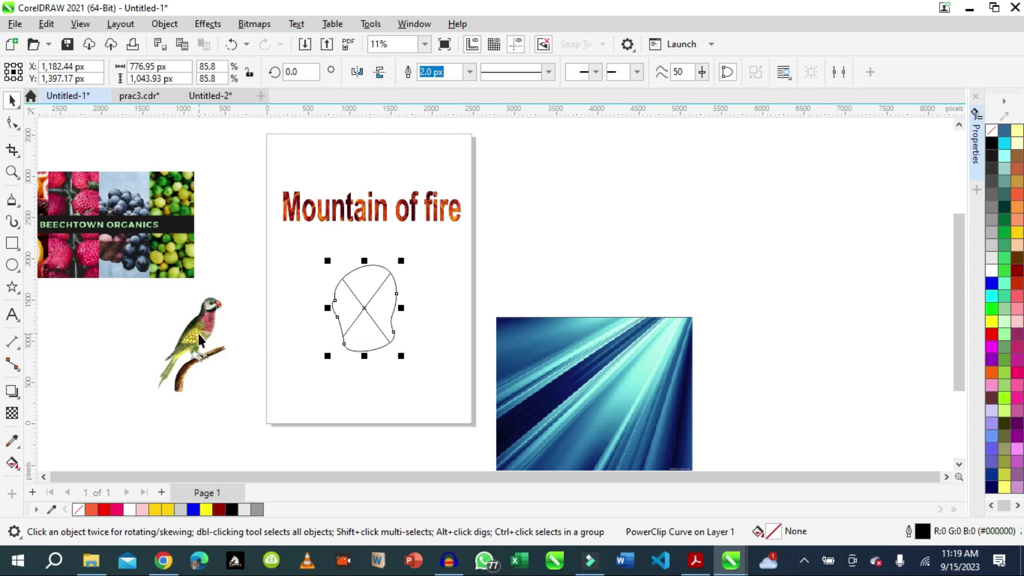
pyautogui.moveTo(200, 340); pyautogui.dragTo(366, 307)
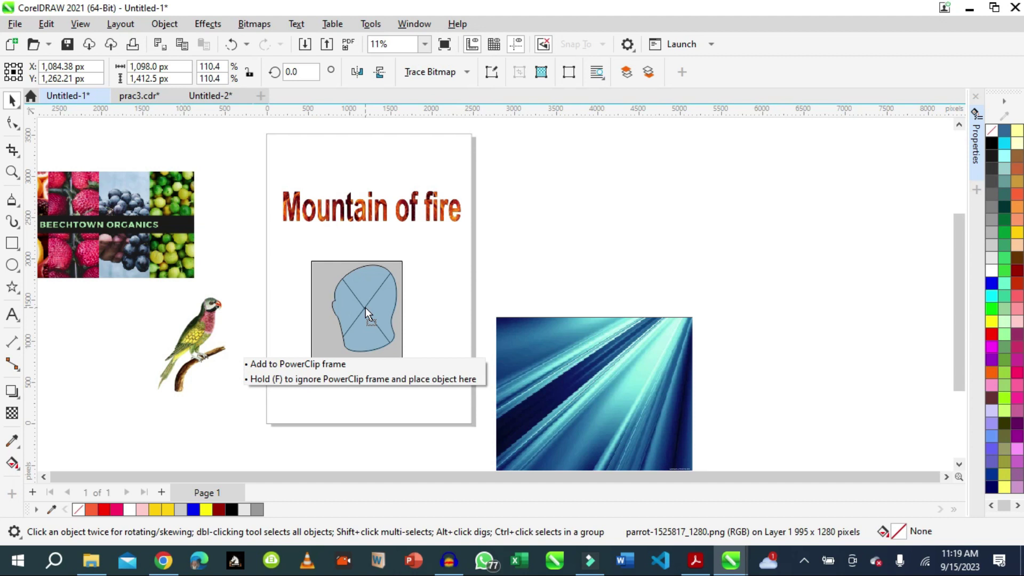
pyautogui.moveTo(366, 307); pyautogui.dragTo(366, 307)
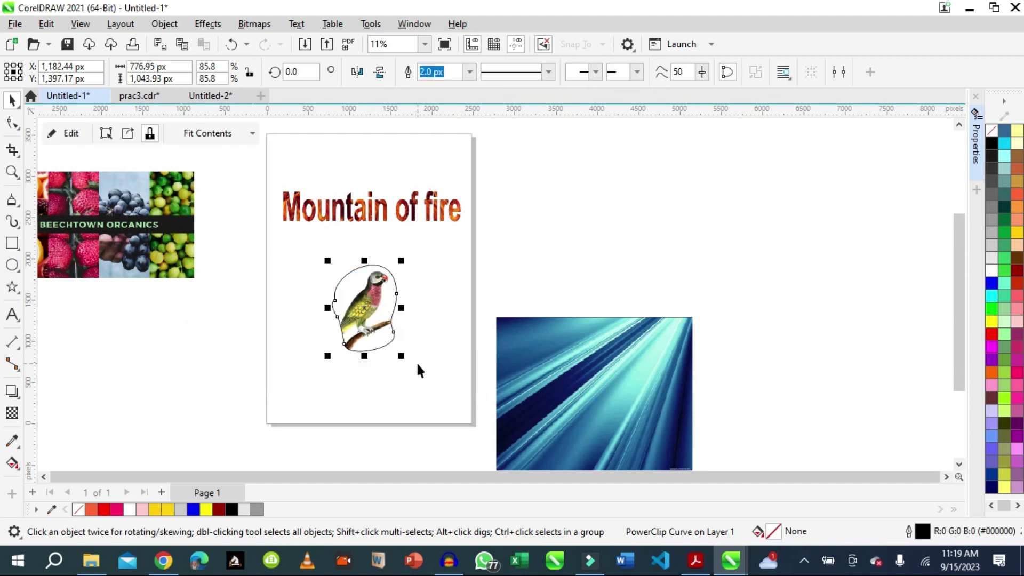